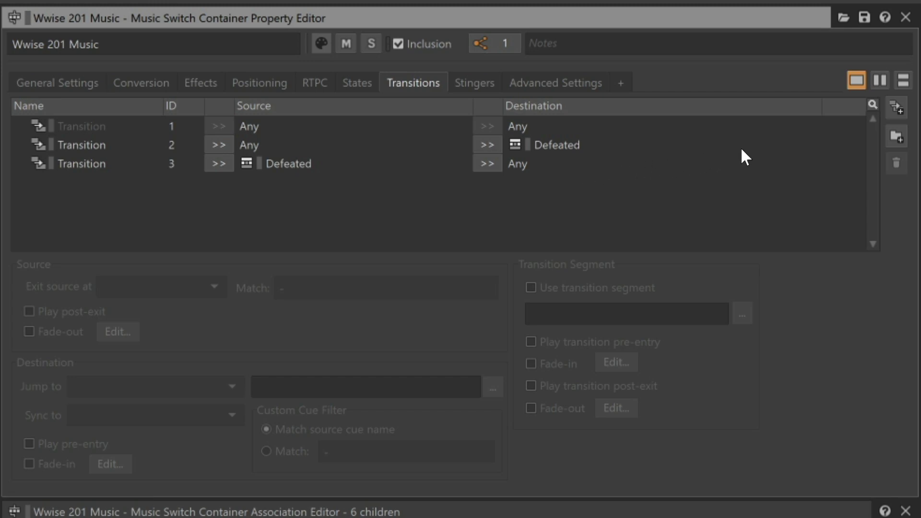
Add transition 4 from Explore to Combat, exiting the source on the Next Beat.
left_click(895, 107)
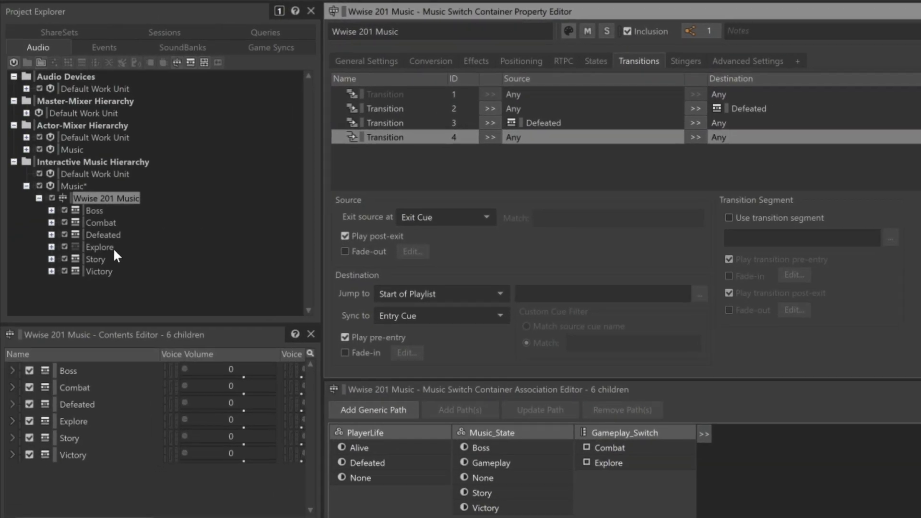
left_click_drag(113, 247, 529, 140)
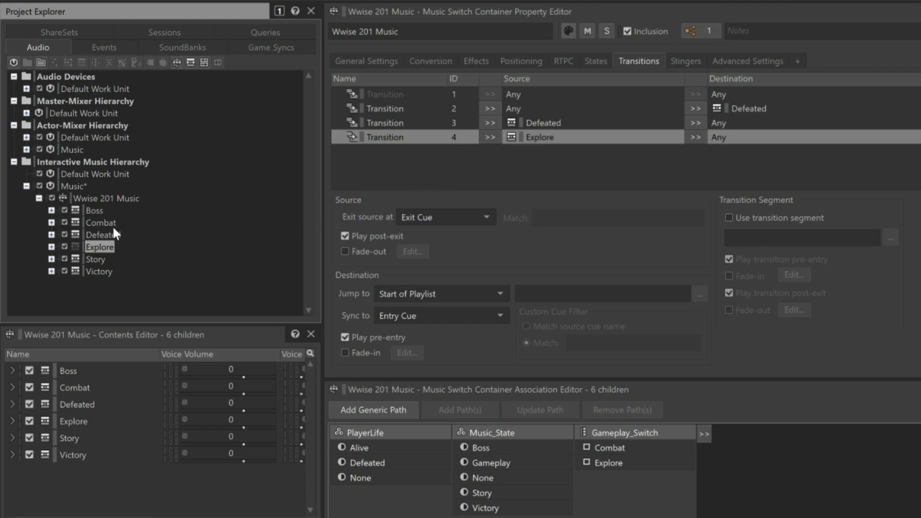
mouse_move(111, 224)
left_mouse_down()
mouse_move(689, 174)
mouse_move(736, 150)
left_mouse_up()
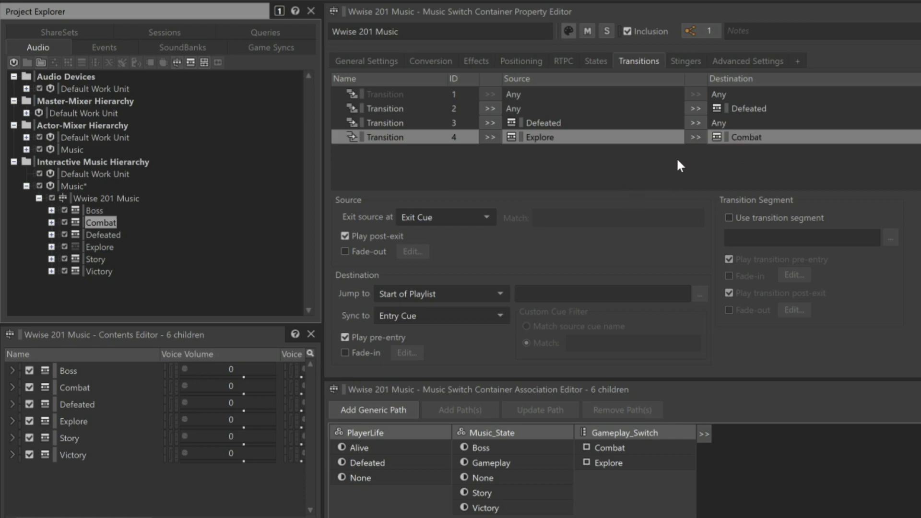
left_click(445, 218)
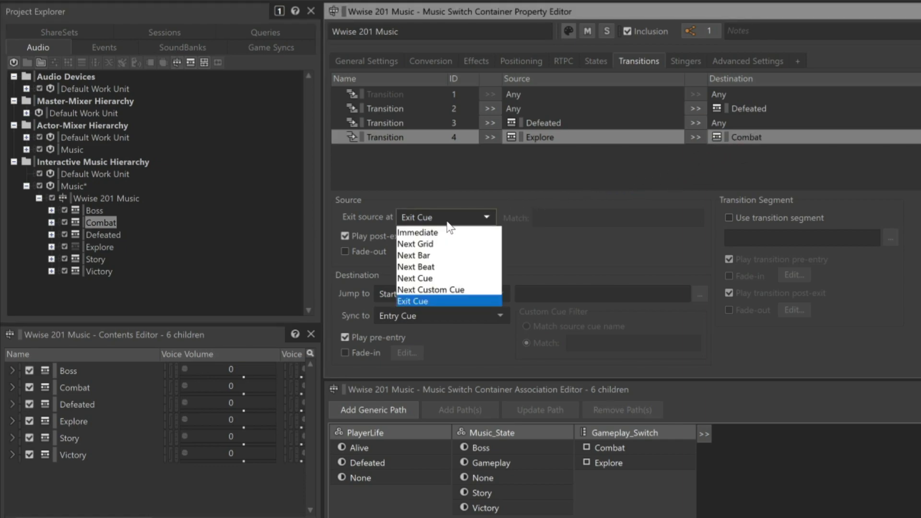
left_click(429, 267)
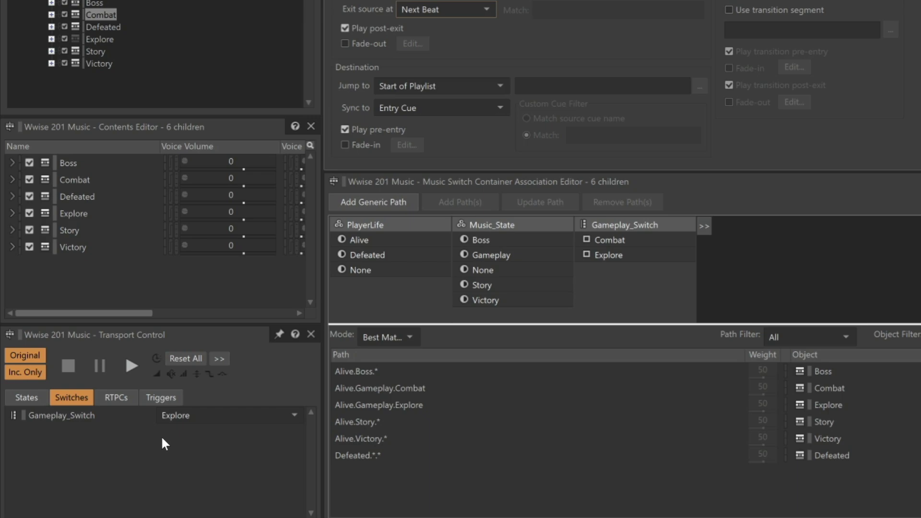
Audition the container, switching Gameplay_Switch from Explore to Combat, then stop playback.
left_click(131, 366)
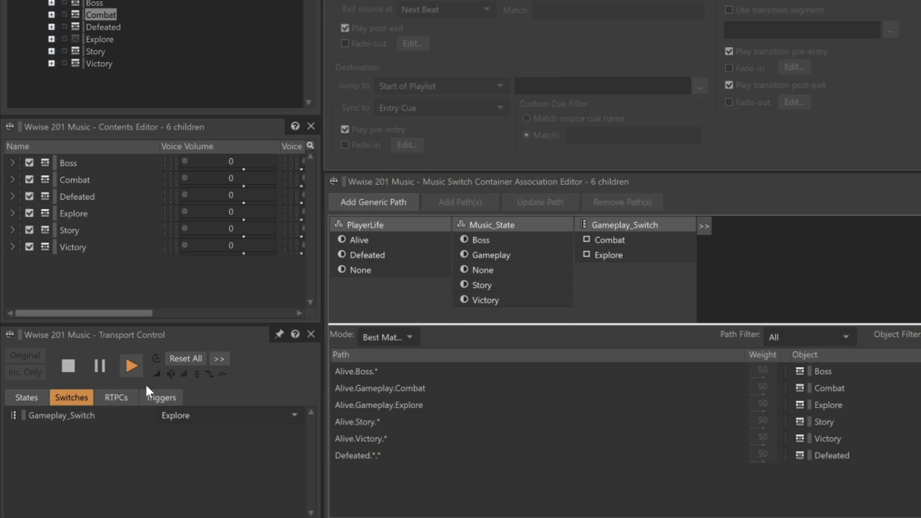
left_click(212, 415)
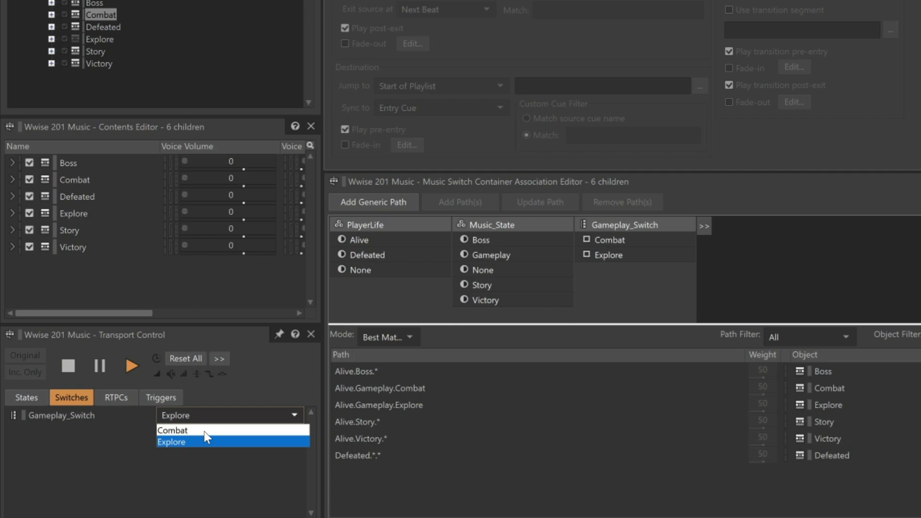
left_click(204, 431)
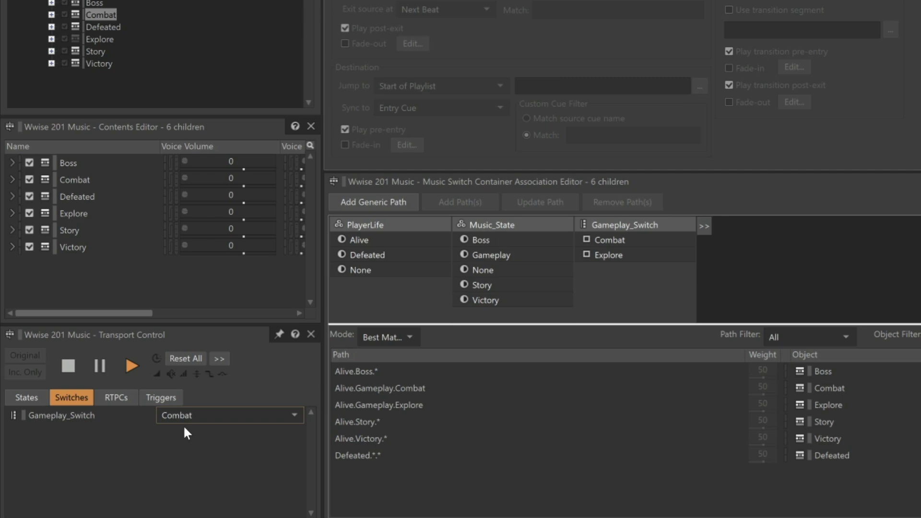
left_click(70, 365)
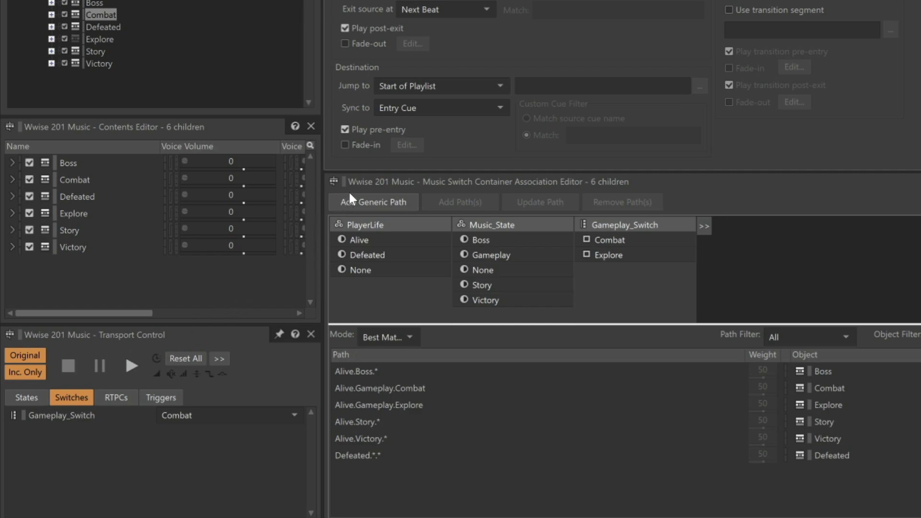
Sync the destination to Same Time as Playing Segment and reset Gameplay_Switch to Explore.
left_click(461, 108)
left_click(459, 135)
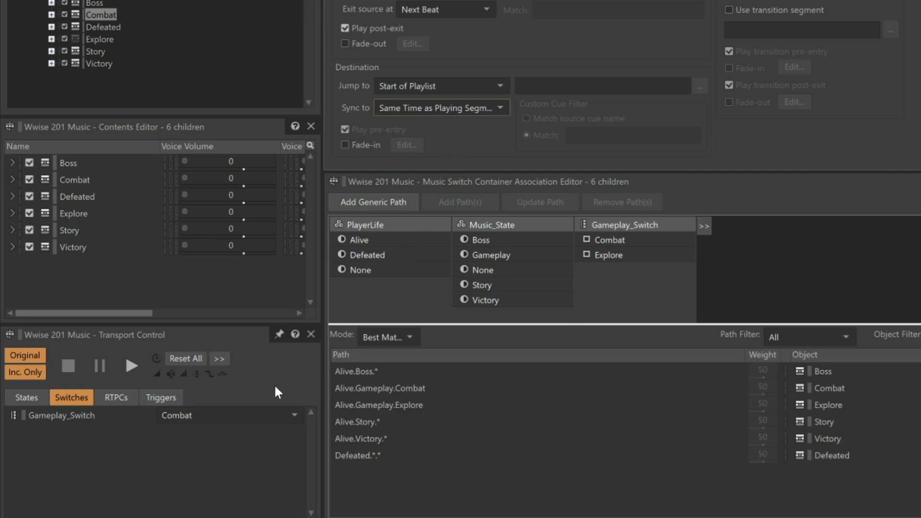
left_click(239, 419)
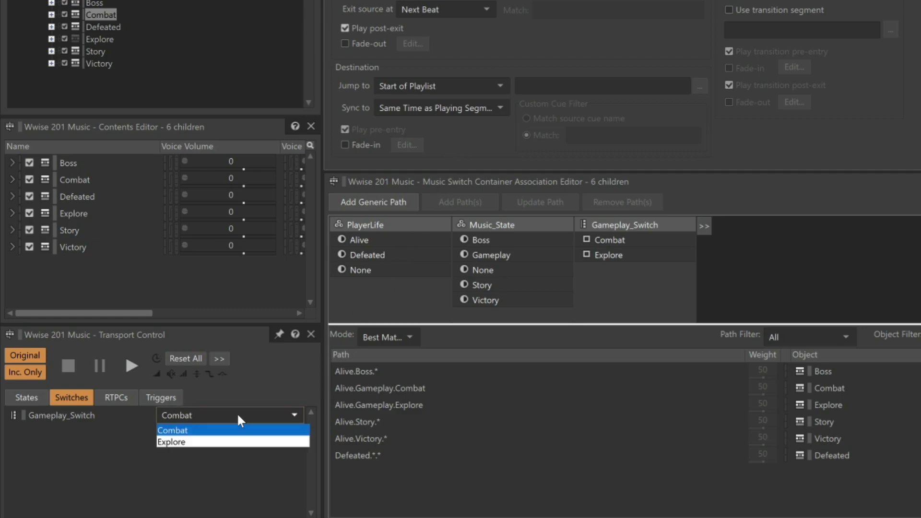
left_click(230, 443)
Play the music and switch Gameplay_Switch to Combat to hear the transition.
left_click(132, 366)
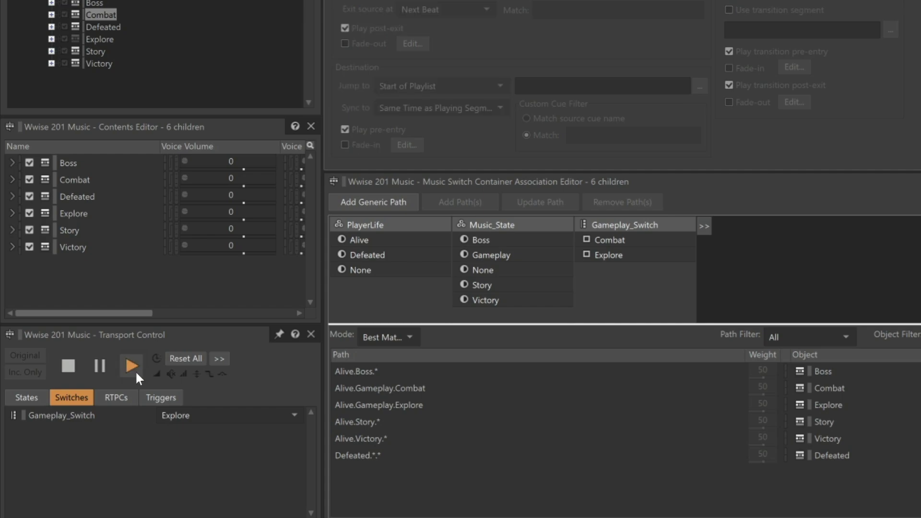
left_click(245, 419)
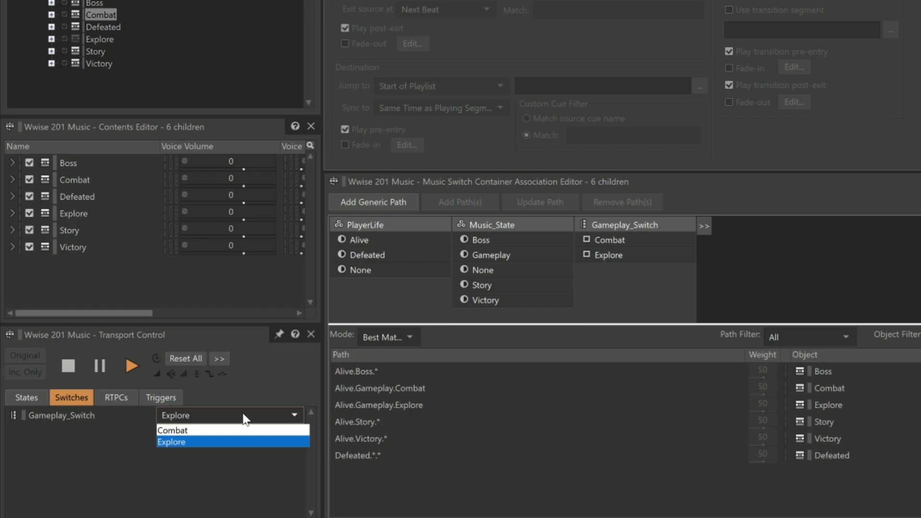
left_click(217, 430)
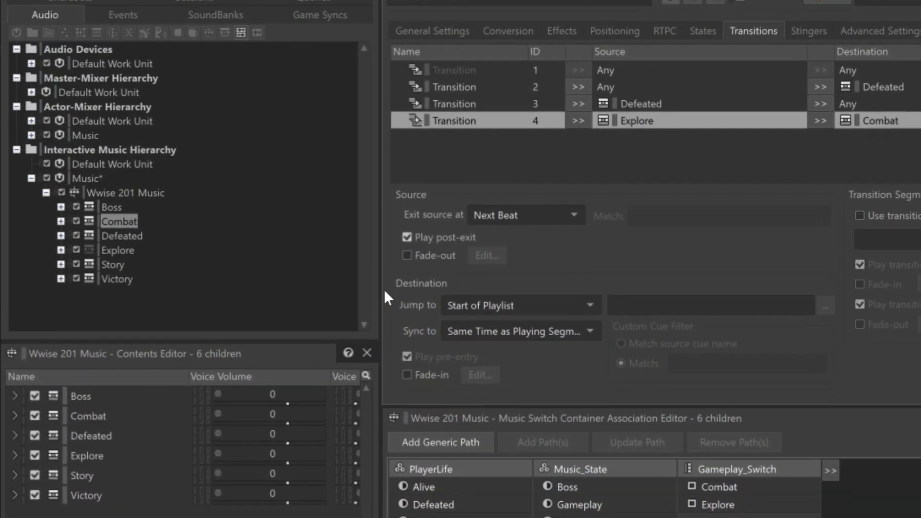
Enable a 1-second source fade-out with a 1-second offset and the second curve shape.
left_click(434, 349)
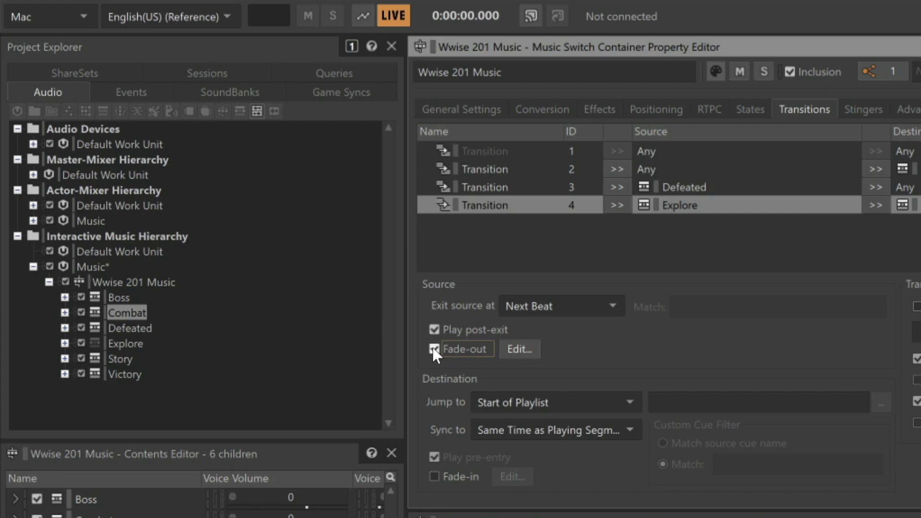
left_click(516, 349)
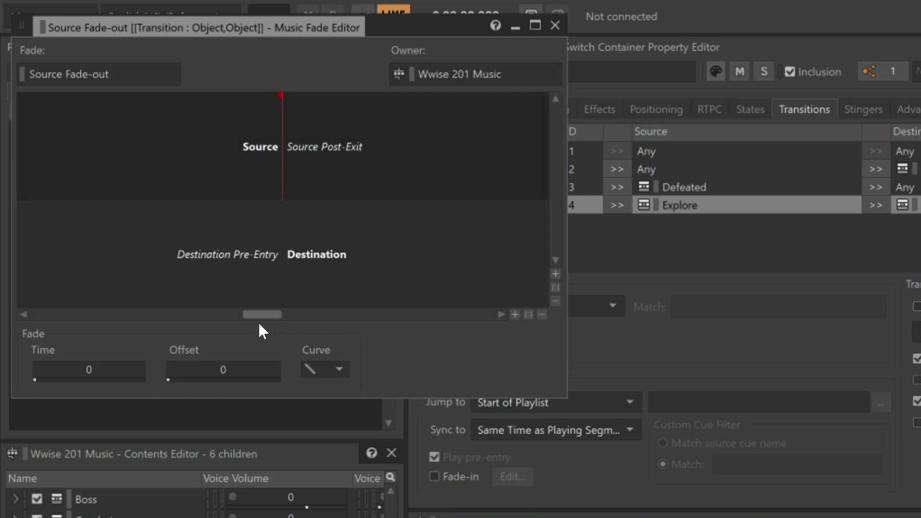
left_click(98, 371)
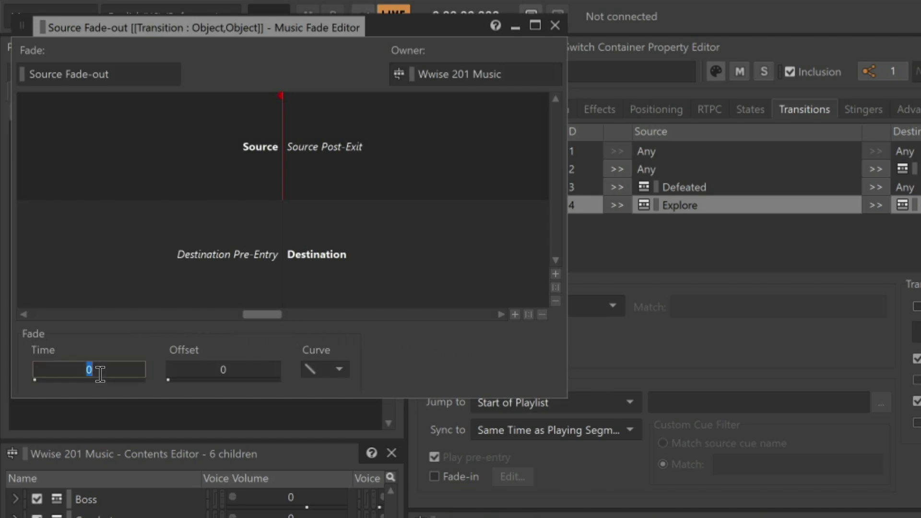
type("1")
left_click(247, 370)
type("1")
key("Return")
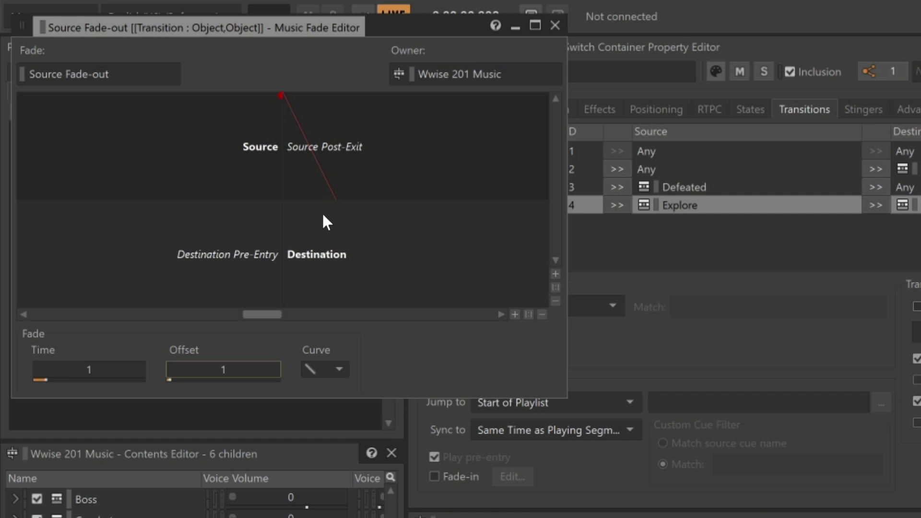
left_click(323, 374)
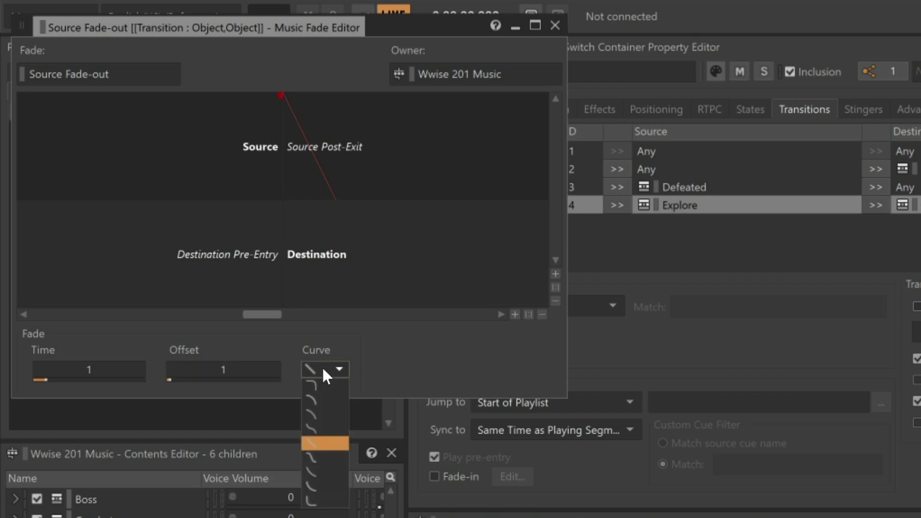
left_click(315, 403)
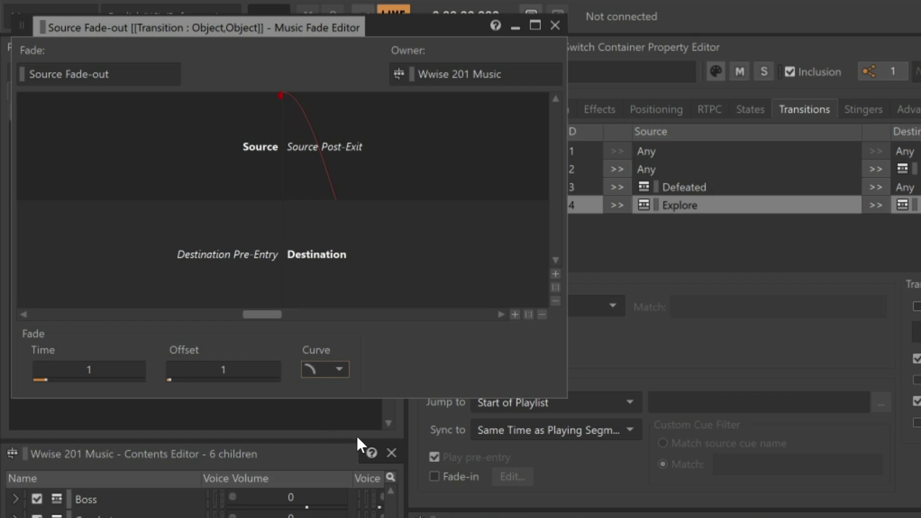
Enable a 1-second destination fade-in with a -1 offset and the second curve shape.
left_click(432, 476)
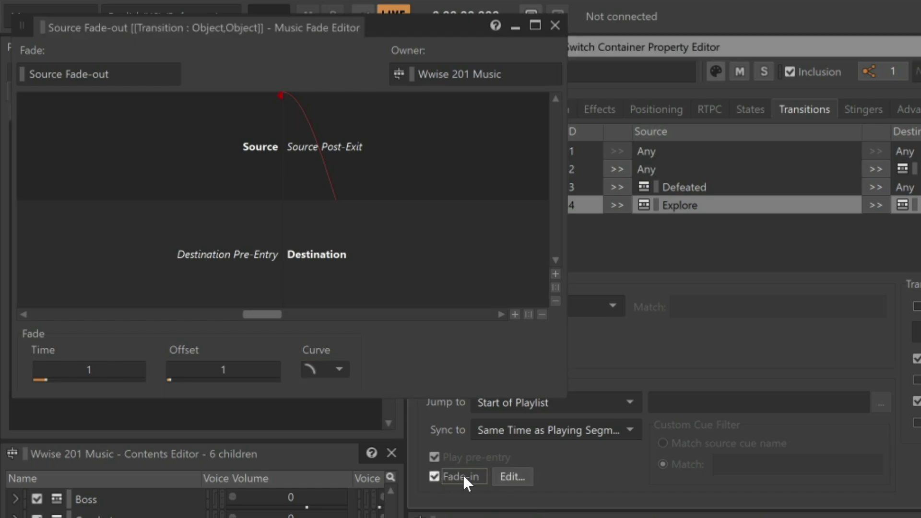
left_click(512, 476)
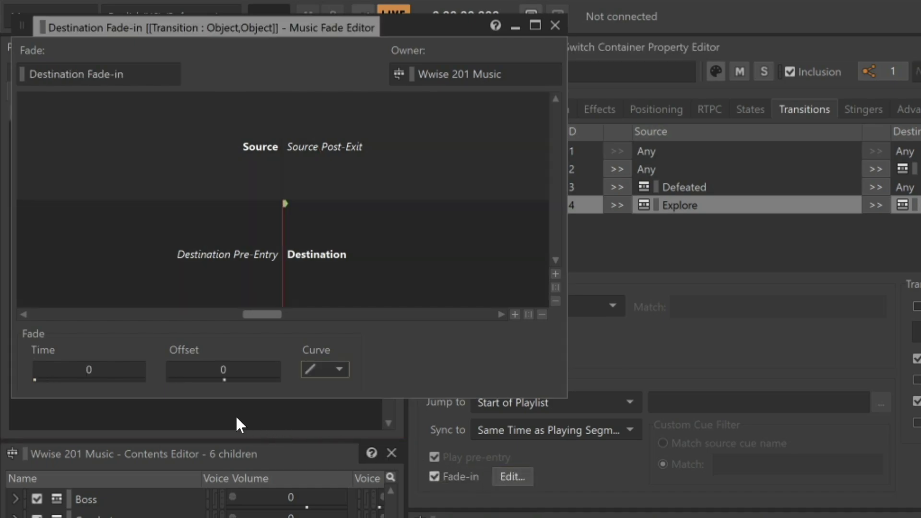
left_click(114, 370)
type("1")
key("Return")
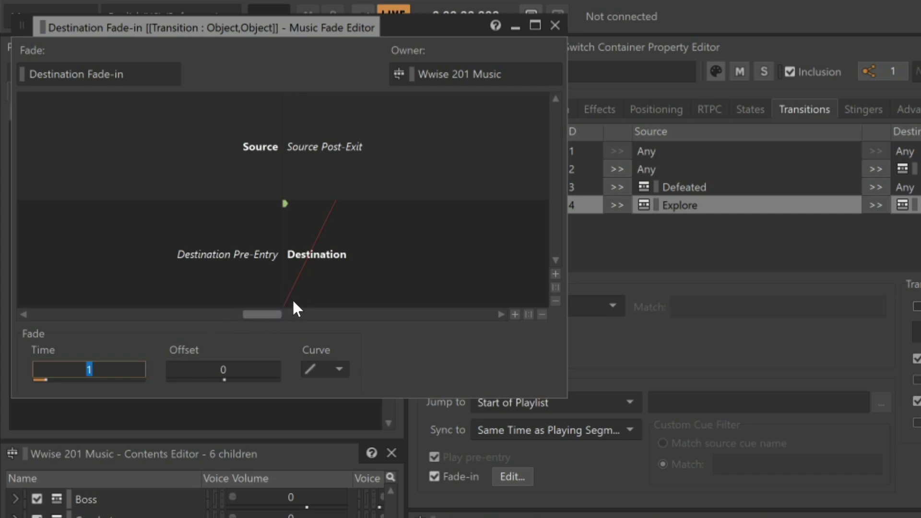
left_click(266, 374)
type("-1")
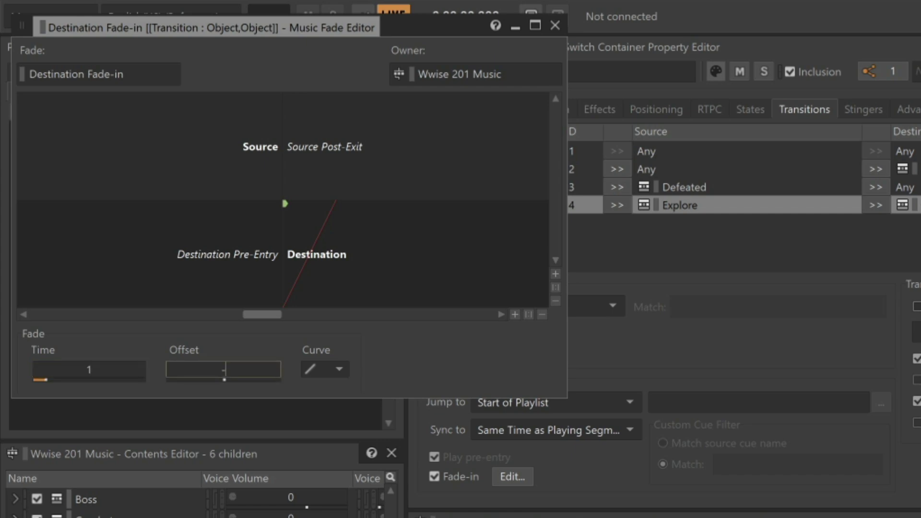
key("Return")
left_click(323, 376)
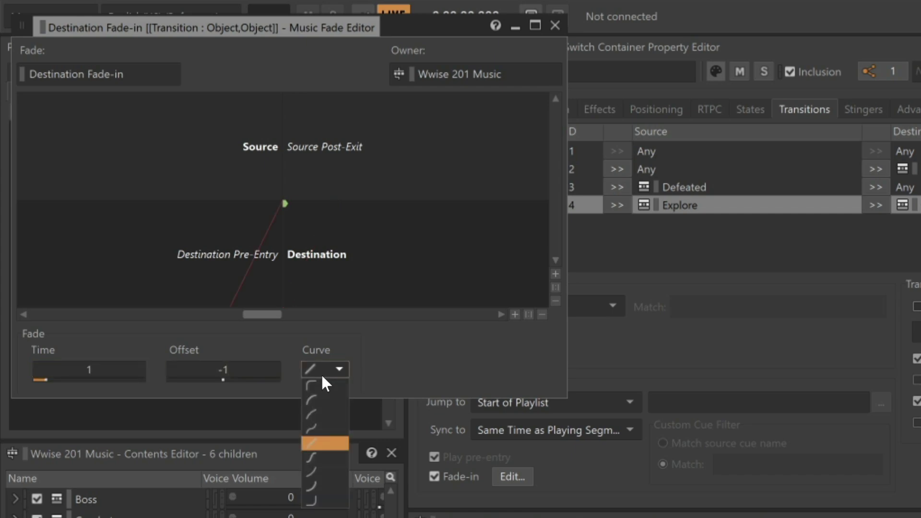
left_click(321, 400)
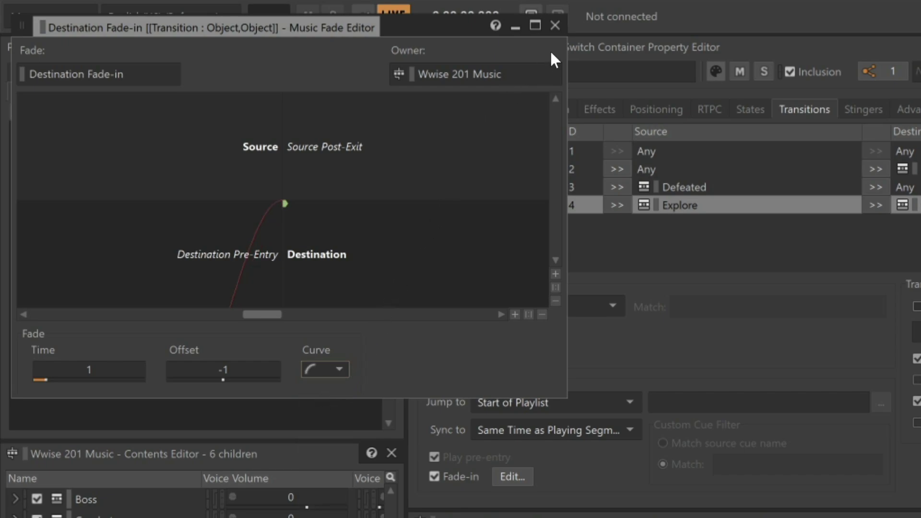
left_click(555, 25)
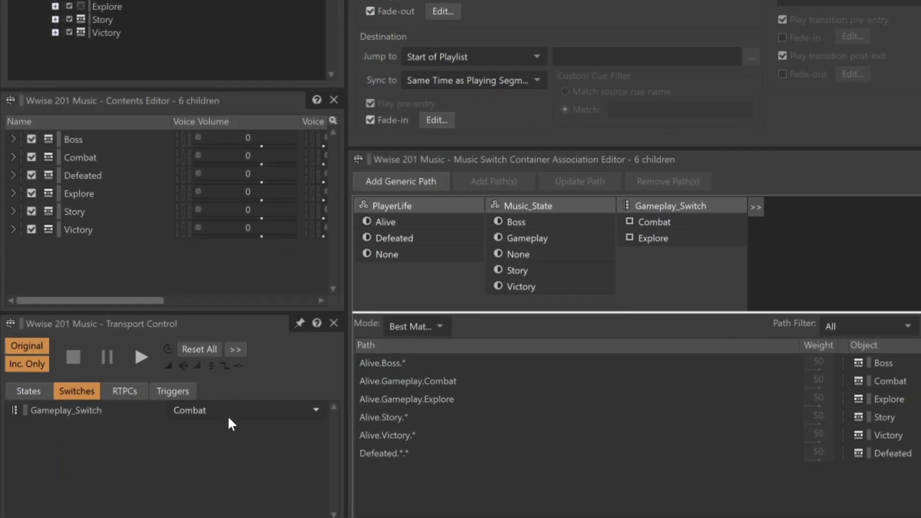
Reset Gameplay_Switch to Explore, start playback, then switch to Combat to hear the fades.
left_click(228, 414)
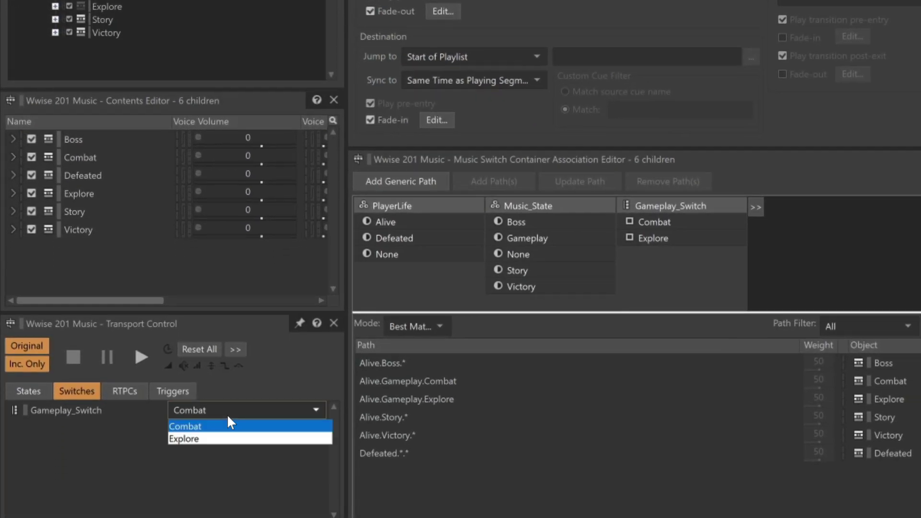
left_click(223, 436)
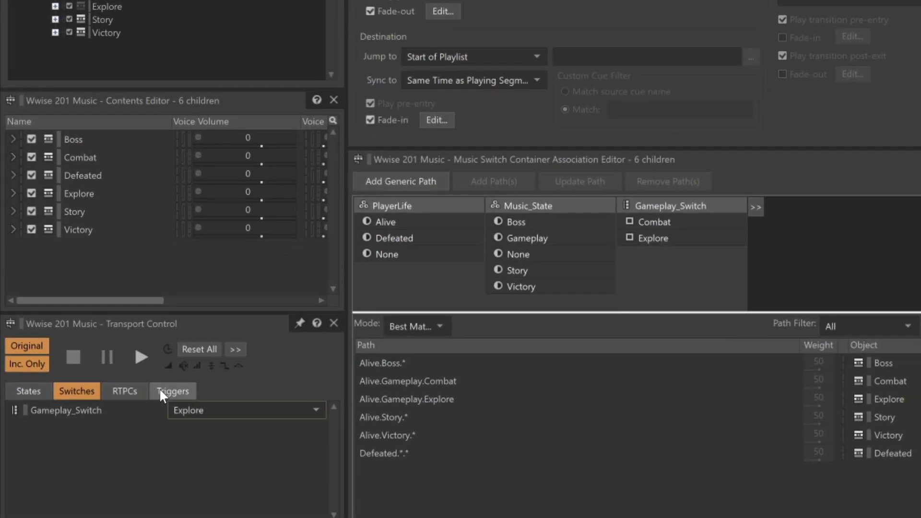
left_click(140, 356)
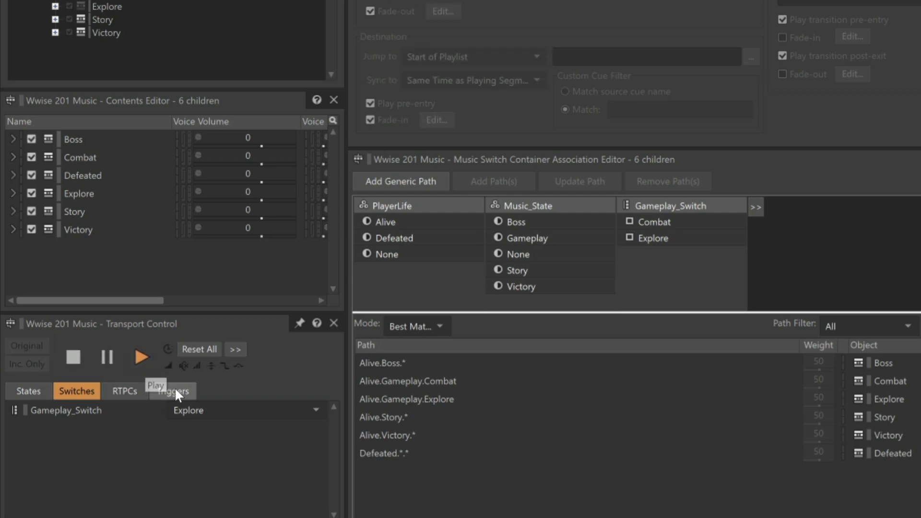
left_click(230, 419)
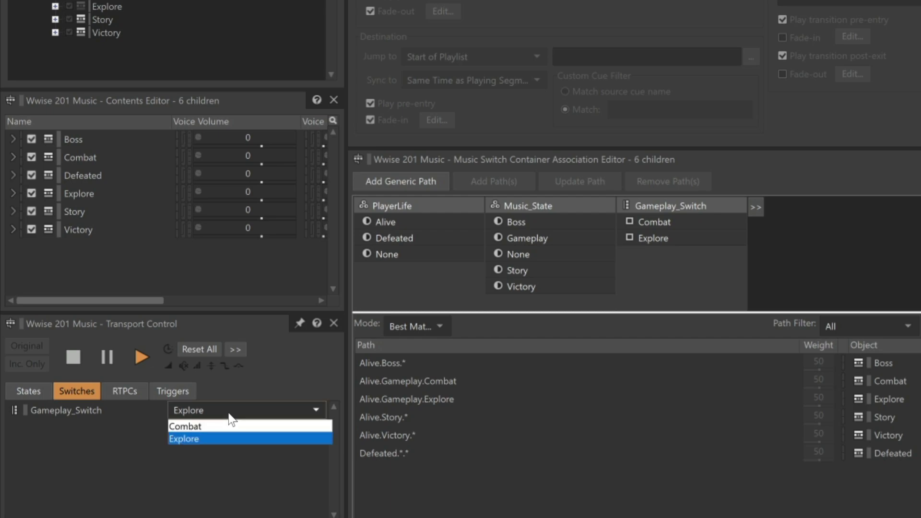
left_click(220, 427)
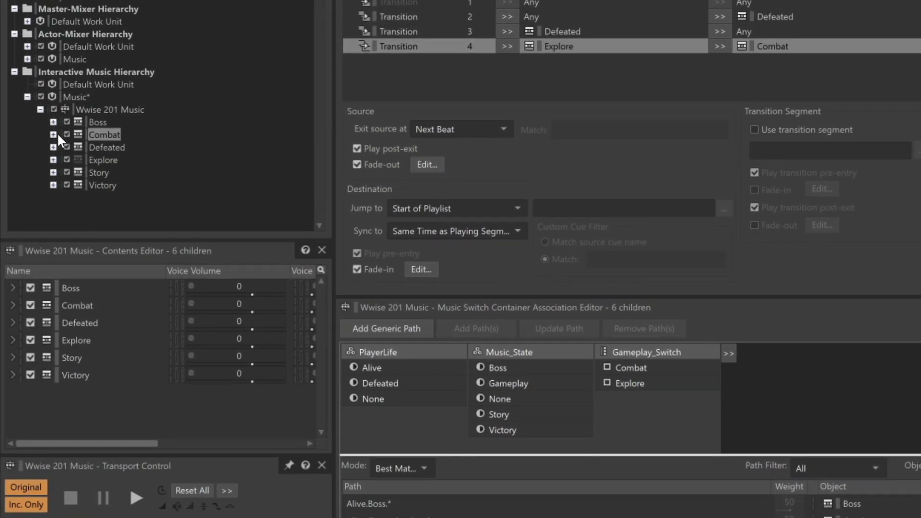
Expand Combat and Explore, then briefly play and stop the Explore-Bridge segment.
left_click(53, 135)
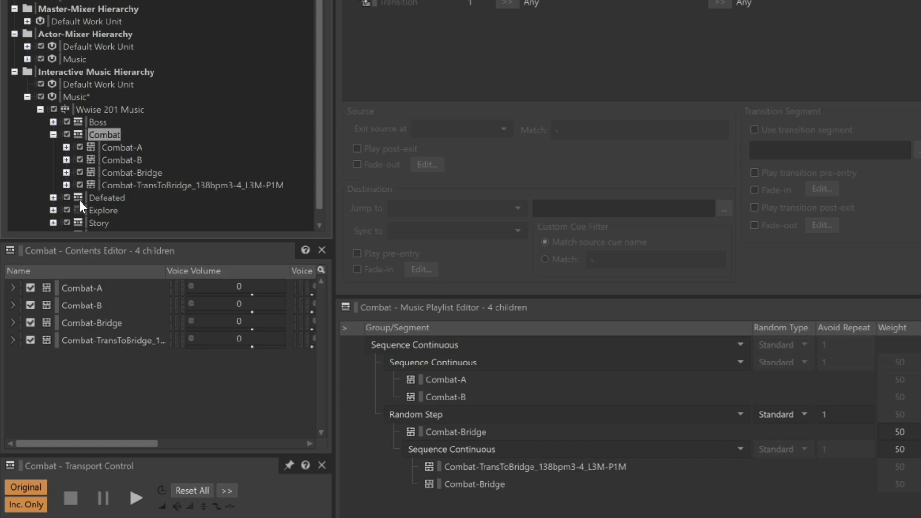
left_click(54, 211)
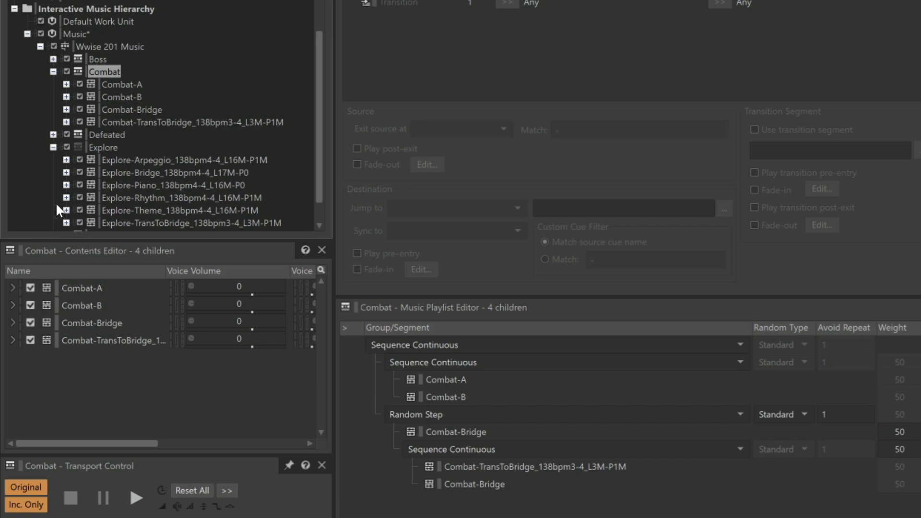
left_click(150, 173)
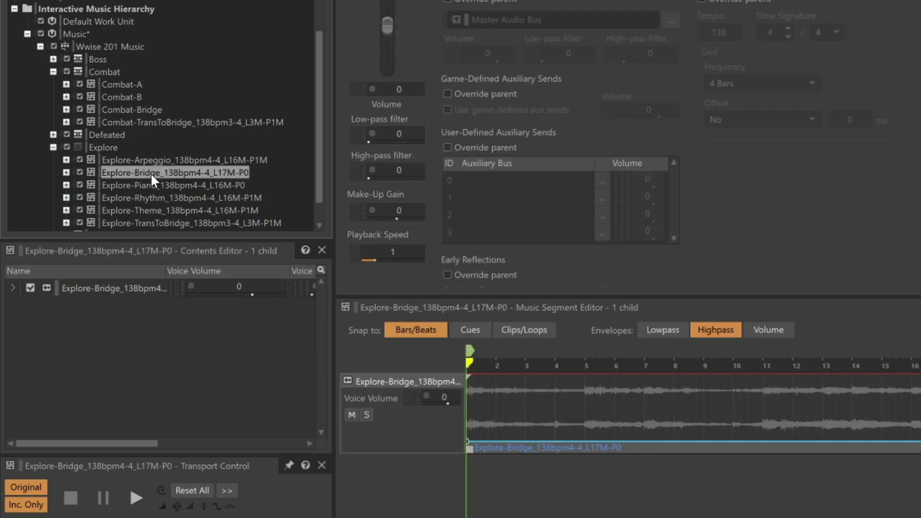
key("space")
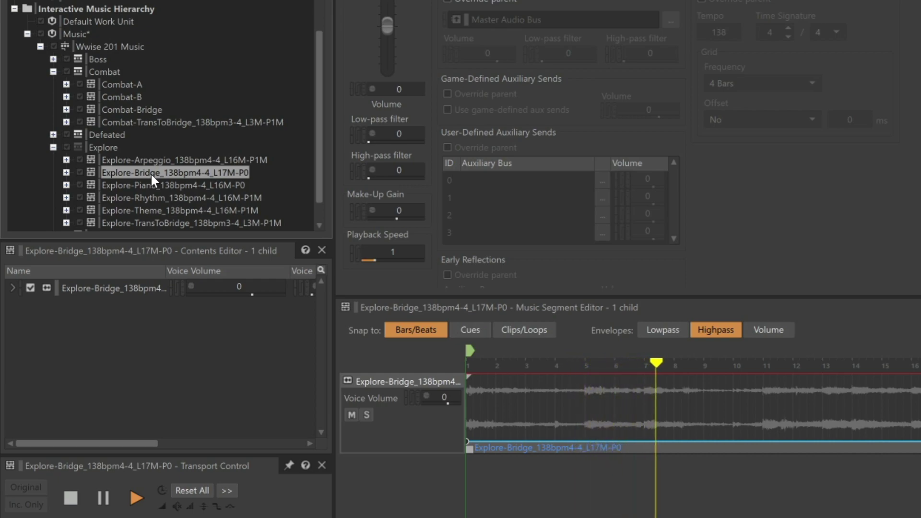
key("space")
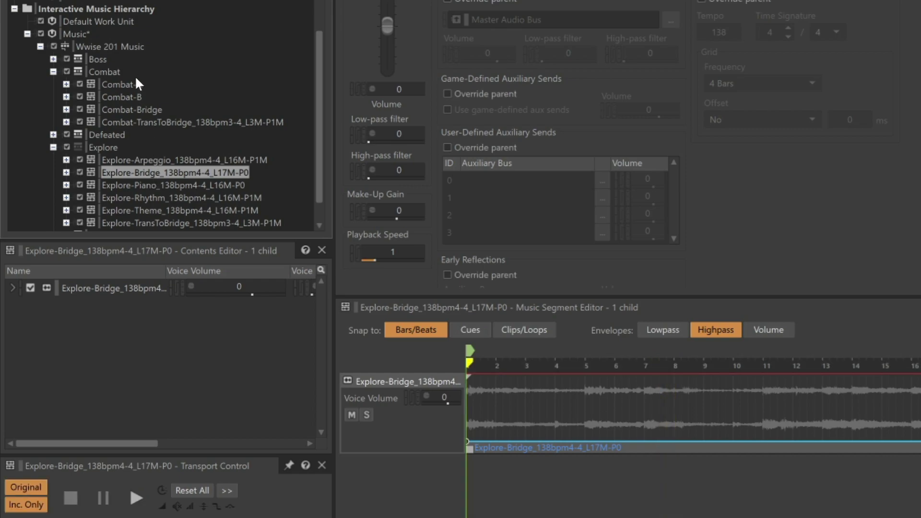
Open the Combat-Bridge segment and briefly audition it.
left_click(135, 108)
key("space")
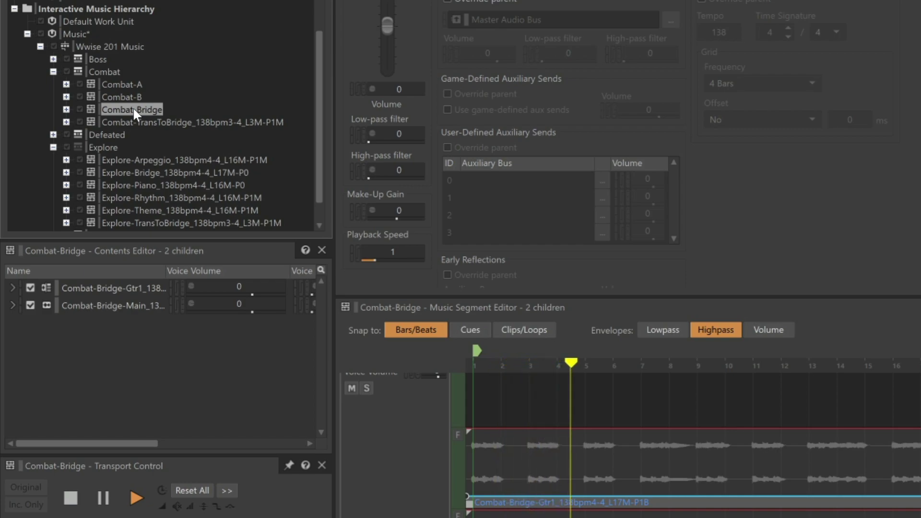
key("space")
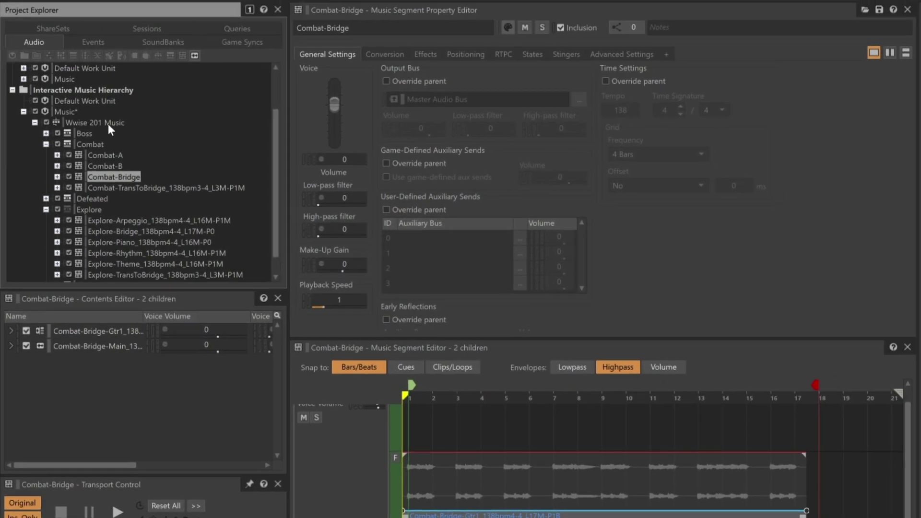
Add a fifth transition on Wwise 201 Music from Explore-Bridge to Combat.
left_click(109, 123)
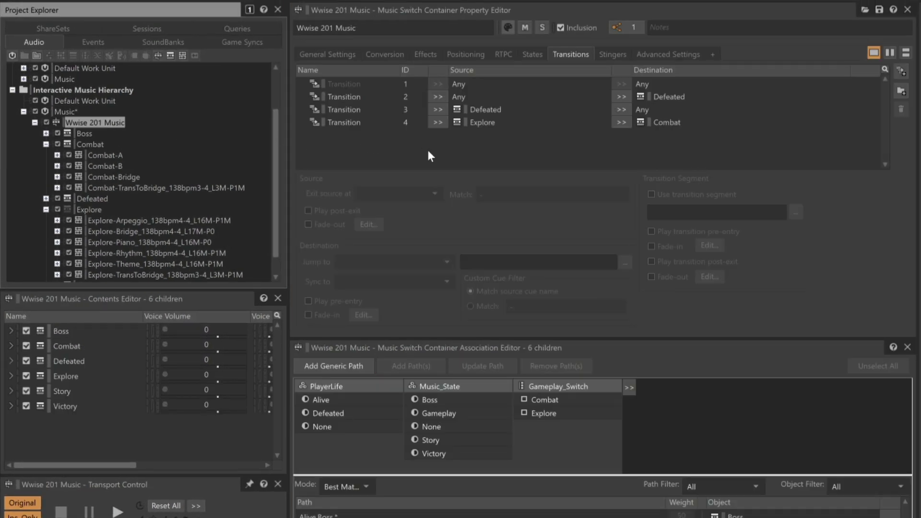
left_click(902, 73)
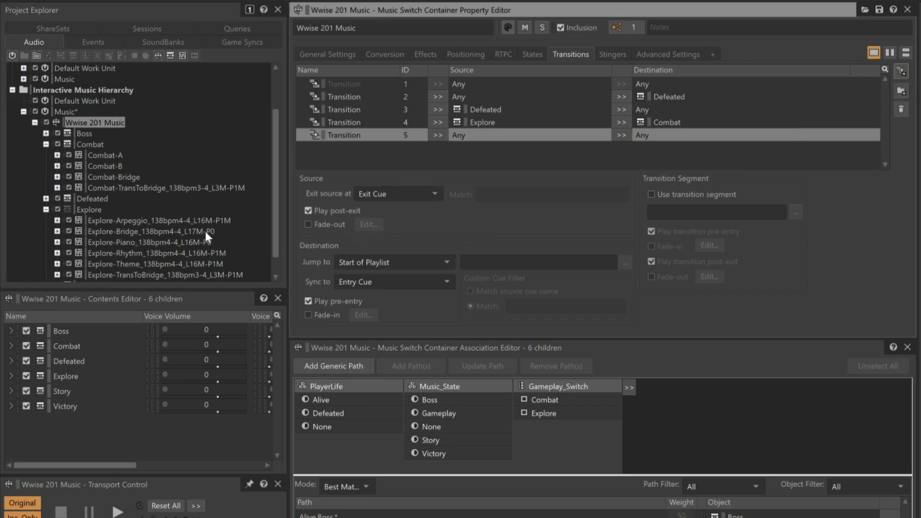
left_click_drag(205, 231, 477, 135)
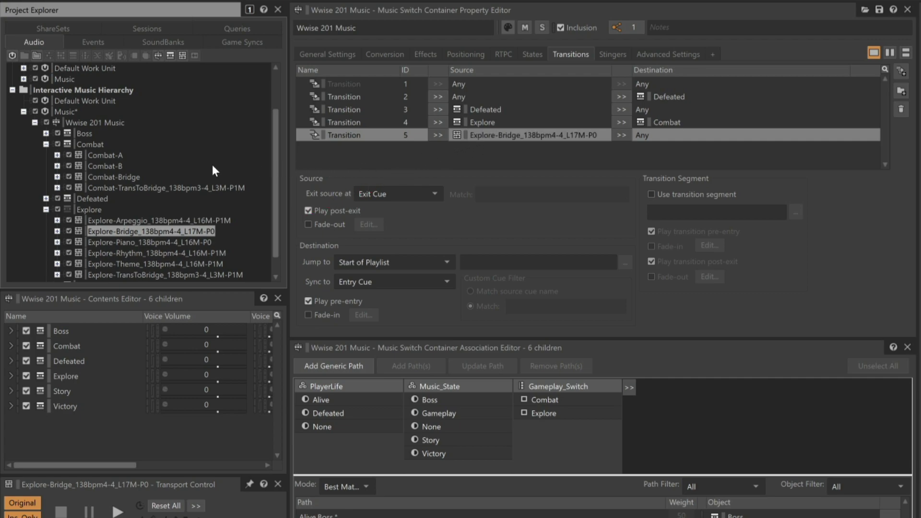
left_click_drag(96, 145, 626, 146)
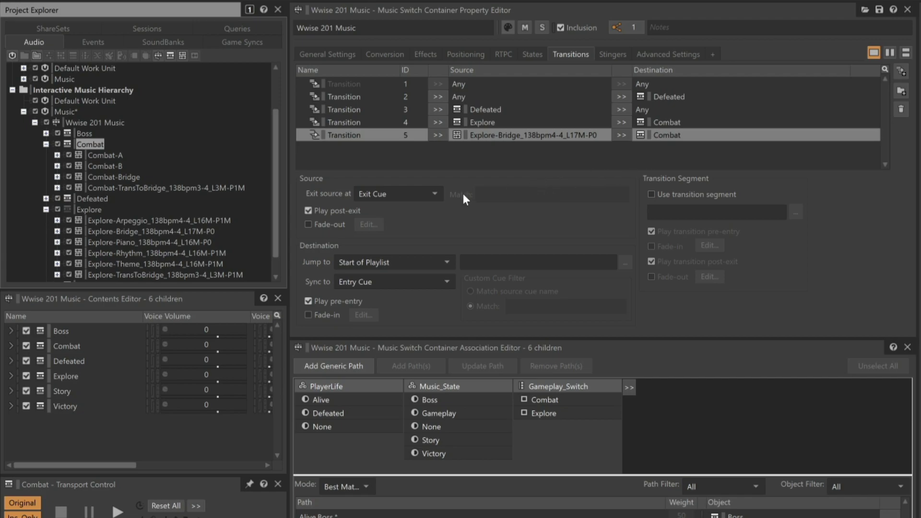
Set it to exit on Next Beat, sync Same Time as Playing Segment, jump to Specific Playlist Item.
left_click(422, 199)
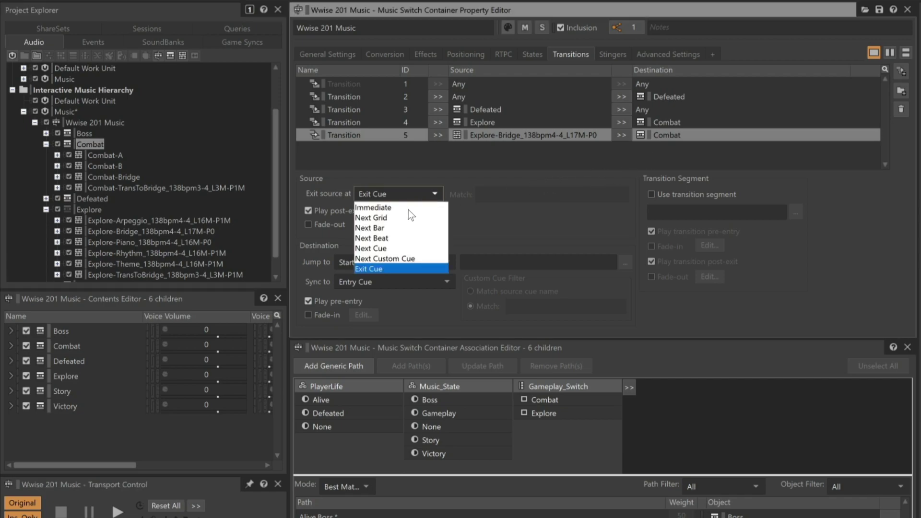
left_click(379, 238)
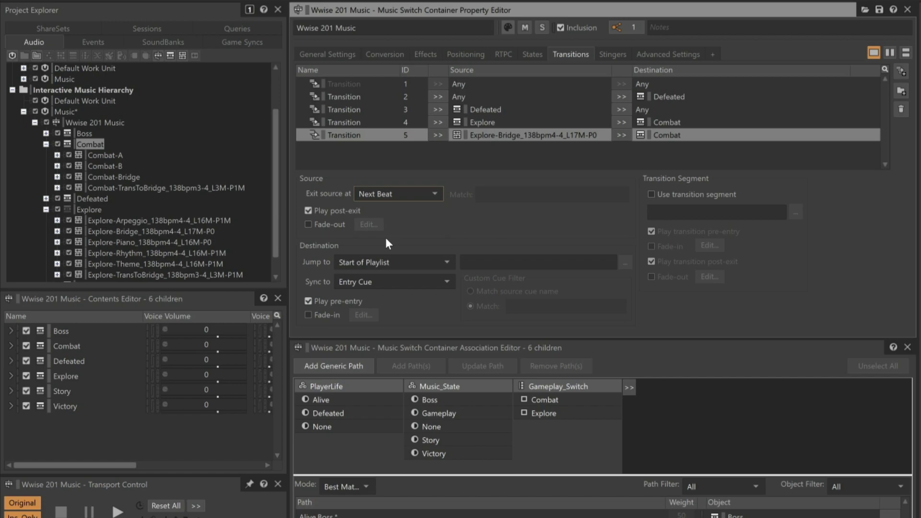
left_click(388, 281)
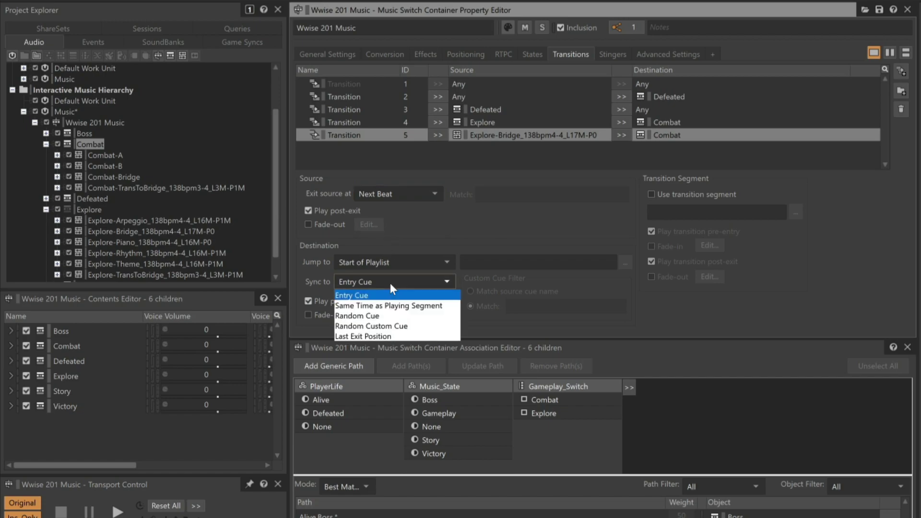
left_click(397, 307)
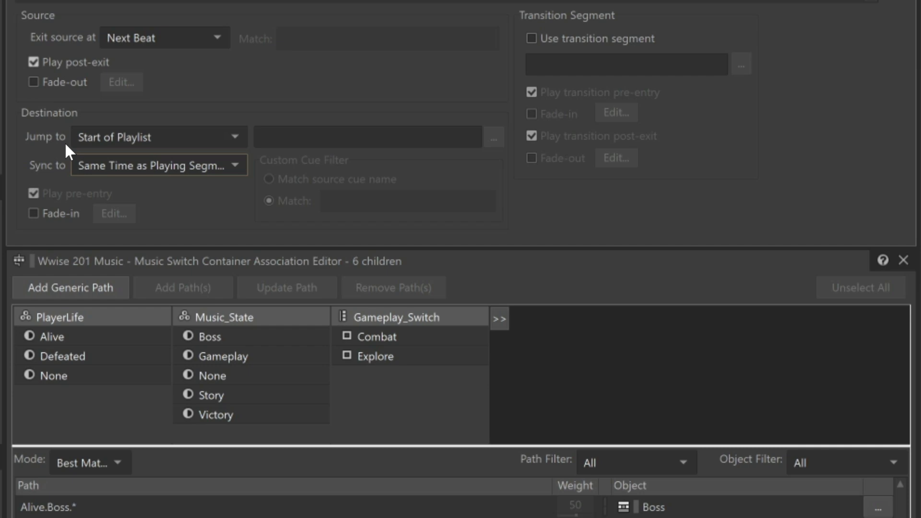
left_click(108, 139)
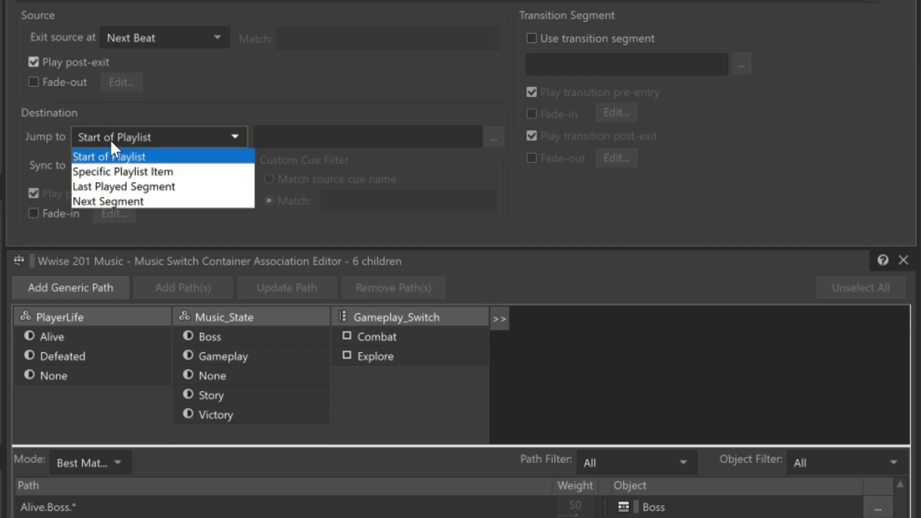
left_click(130, 173)
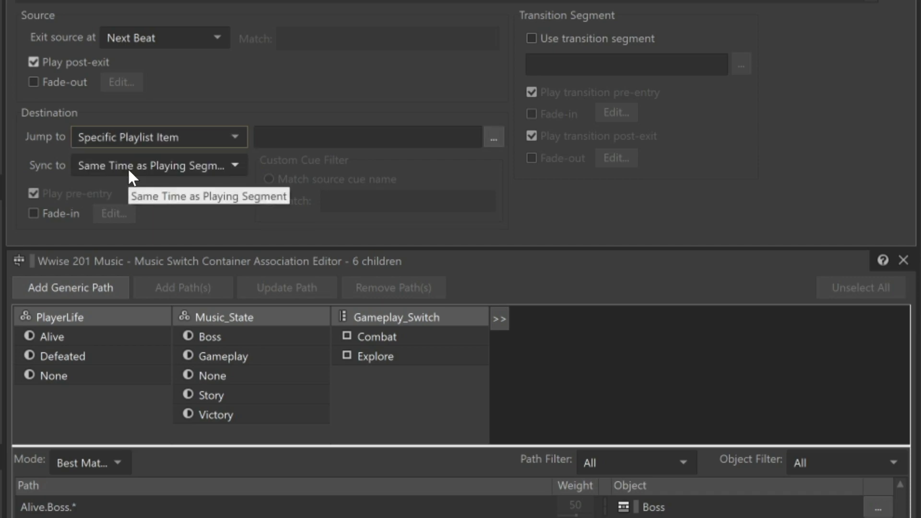
Pick Combat [2. Combat-Bridge] inside the Random Step and Sequence Continuous groups as the jump target.
left_click(497, 139)
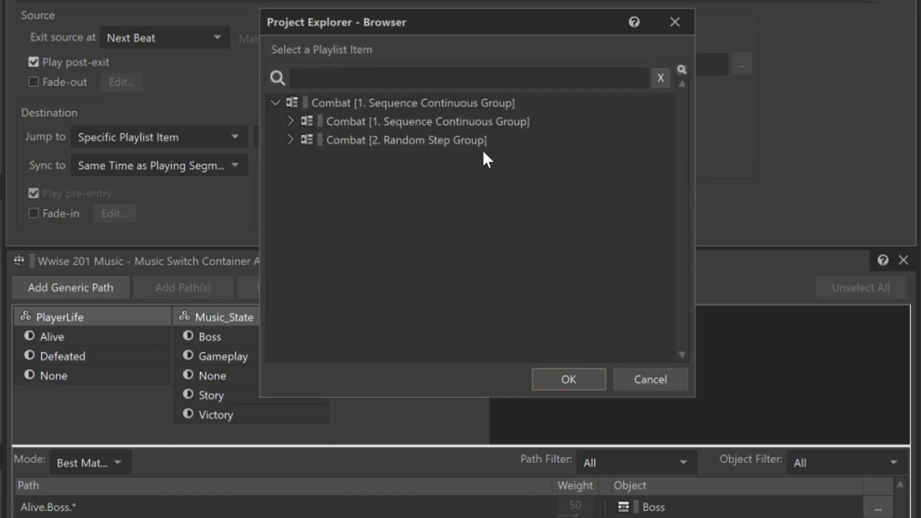
left_click(289, 140)
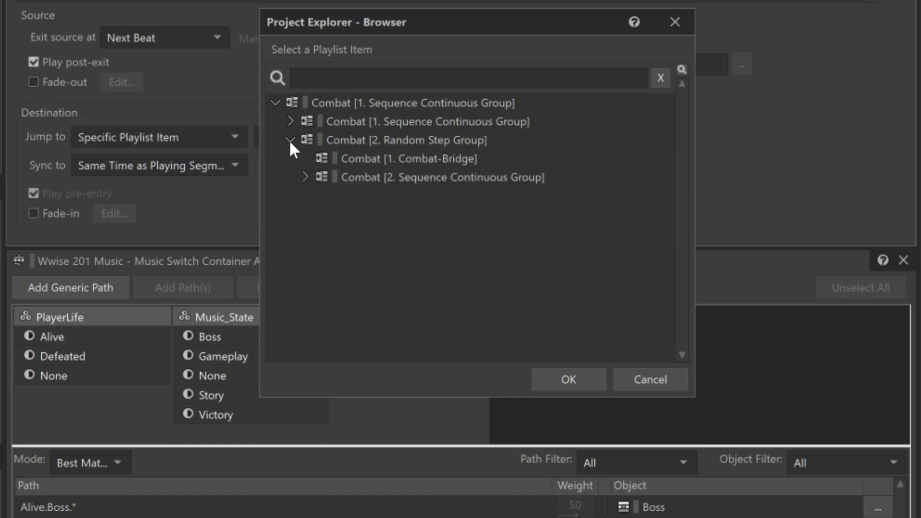
left_click(305, 177)
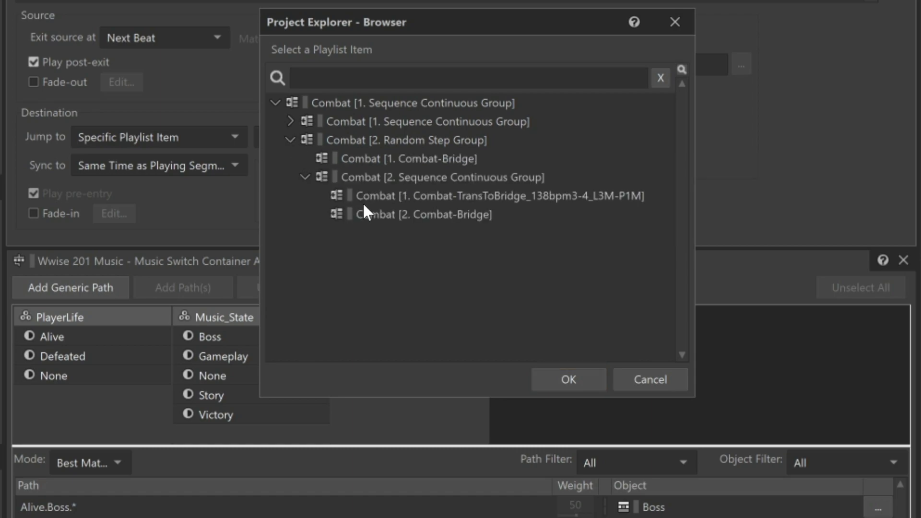
left_click(375, 215)
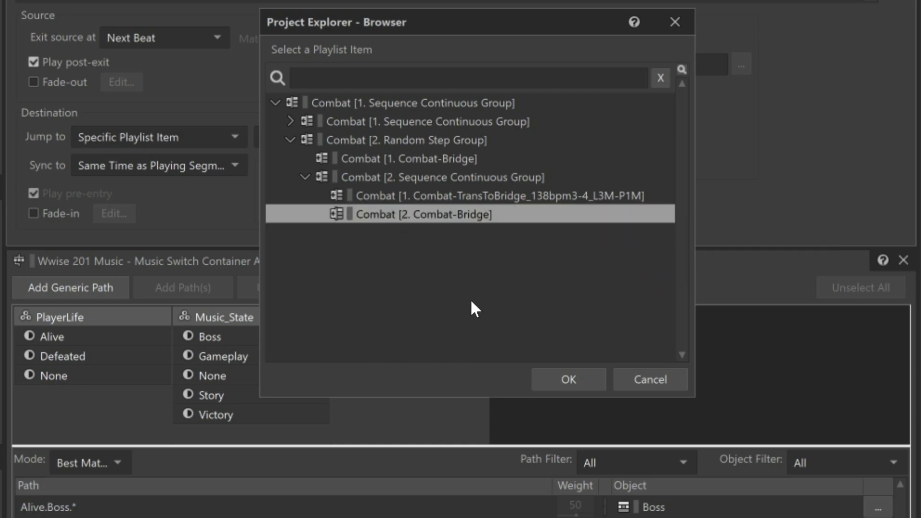
left_click(579, 379)
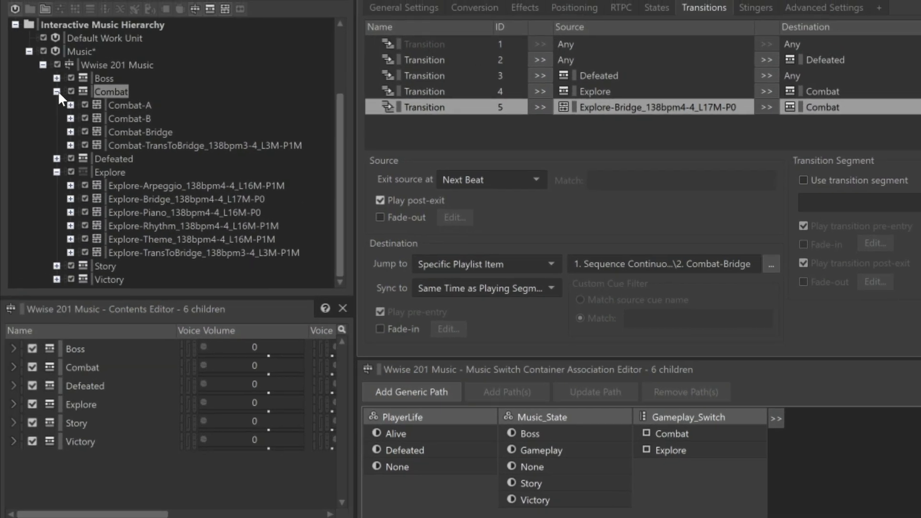
Collapse Combat and Explore, expand Story, and briefly audition the Story-Main segment.
left_click(57, 91)
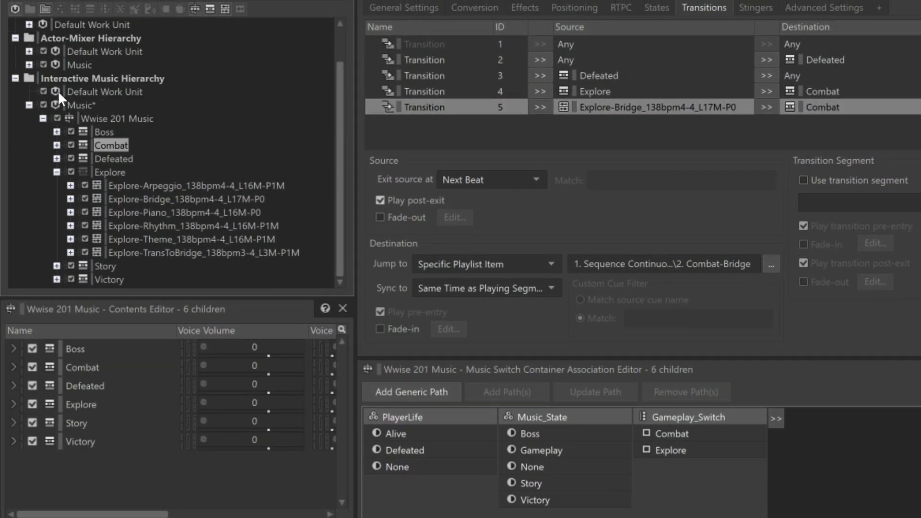
left_click(56, 171)
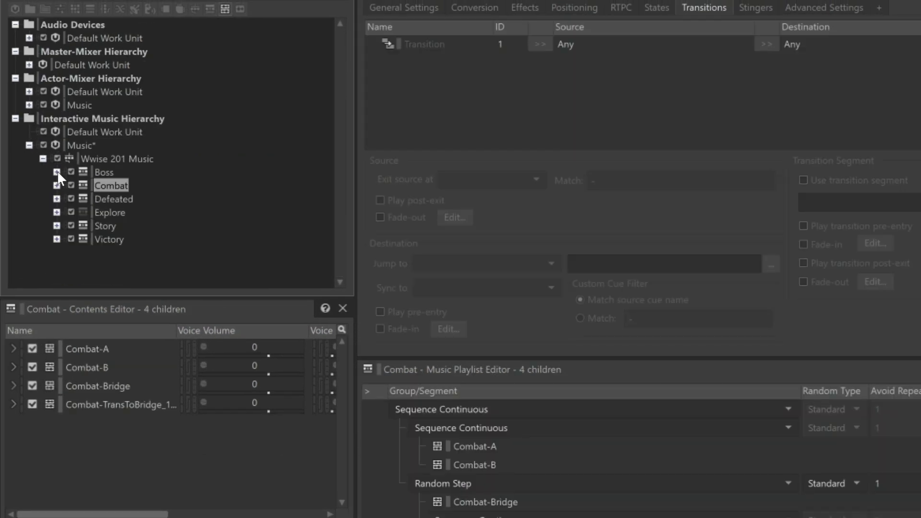
left_click(57, 225)
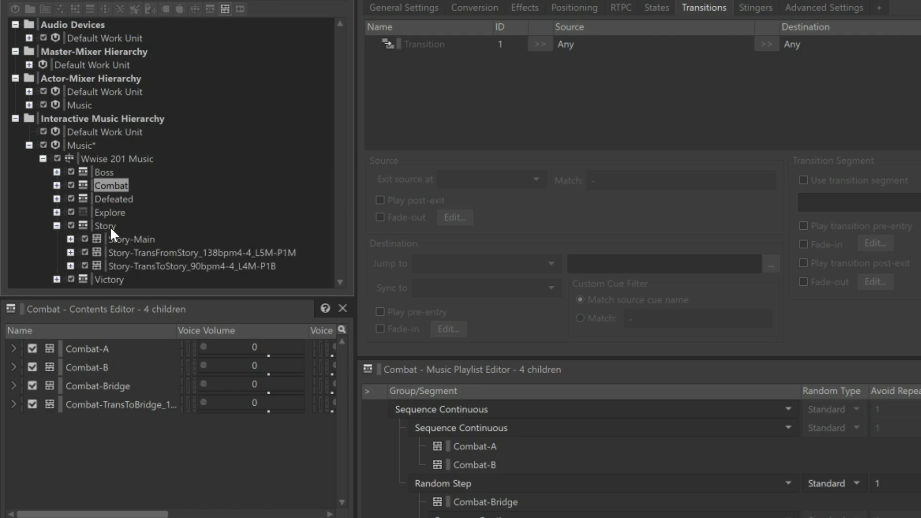
left_click(126, 242)
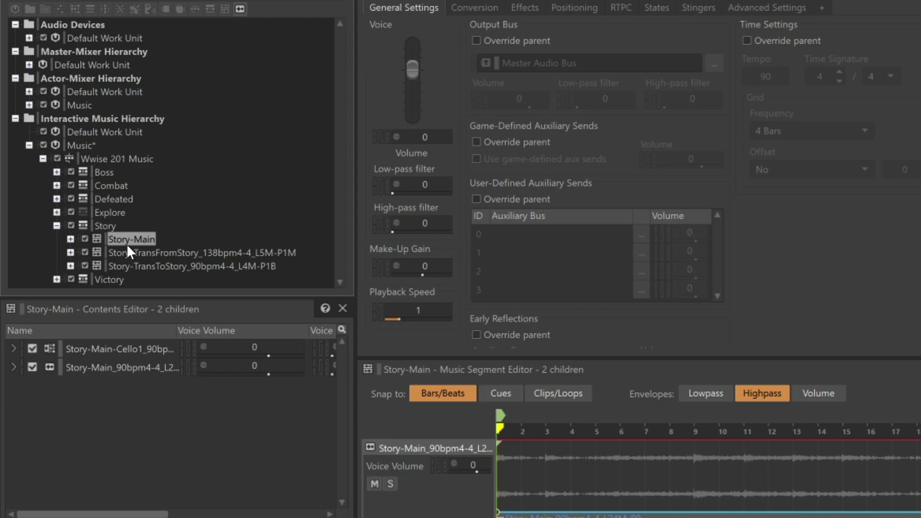
key("space")
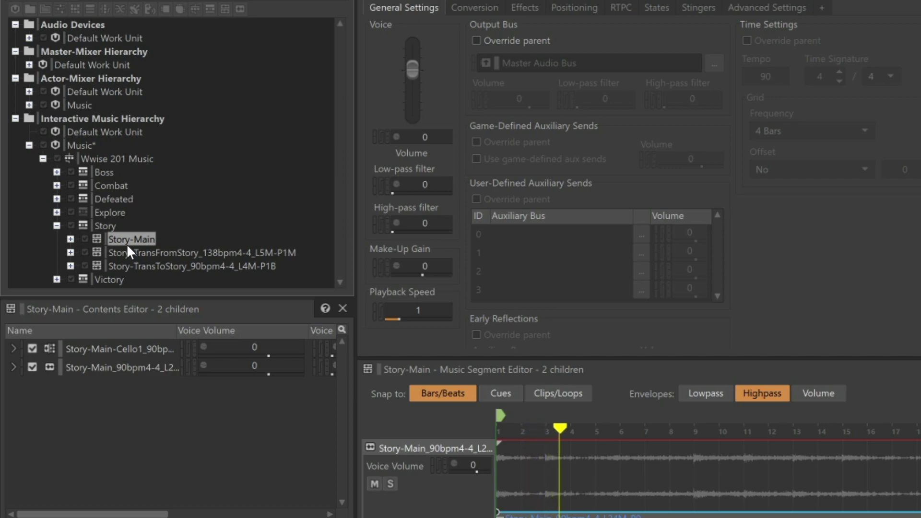
key("space")
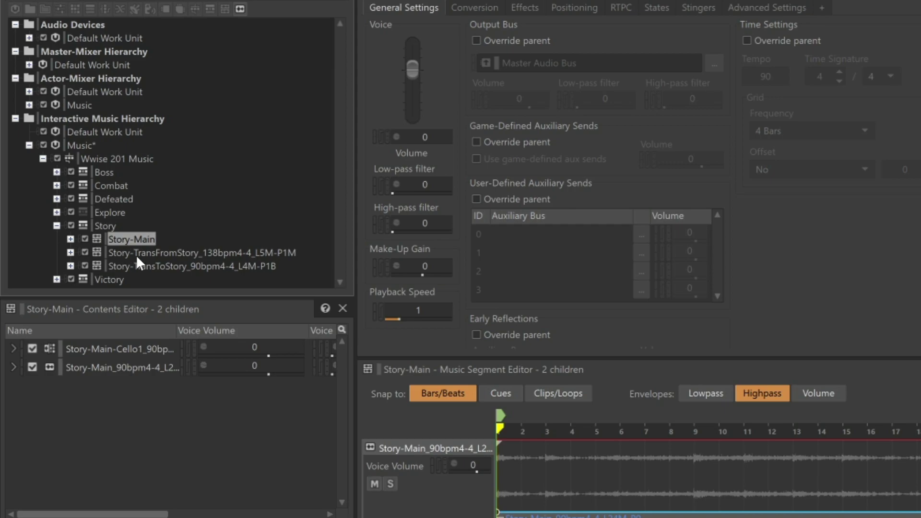
left_click(165, 267)
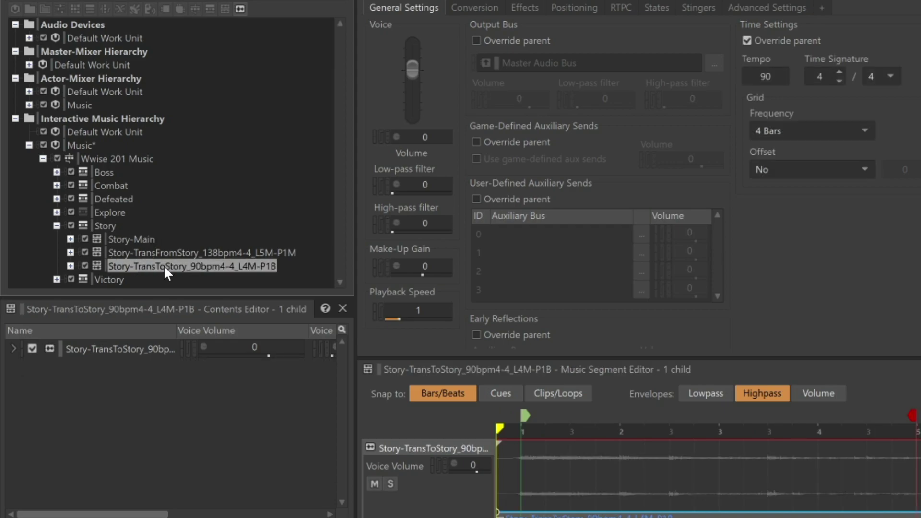
key("space")
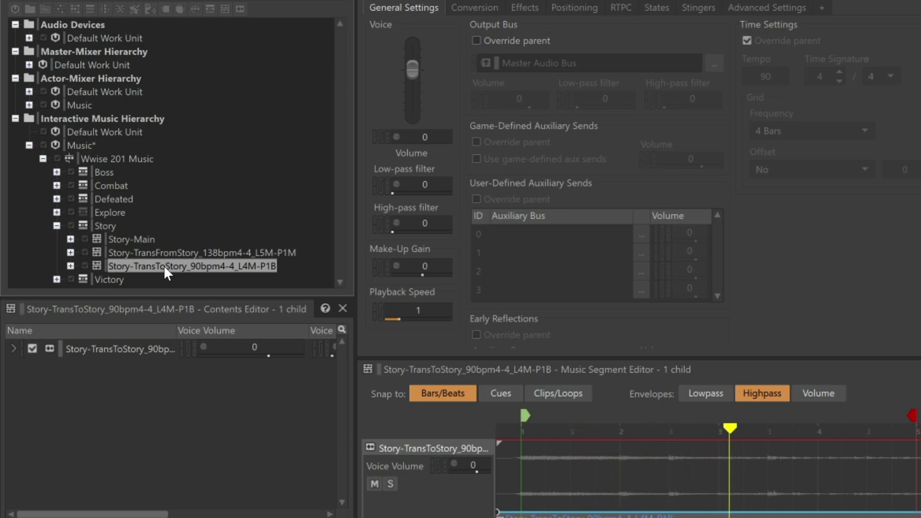
key("space")
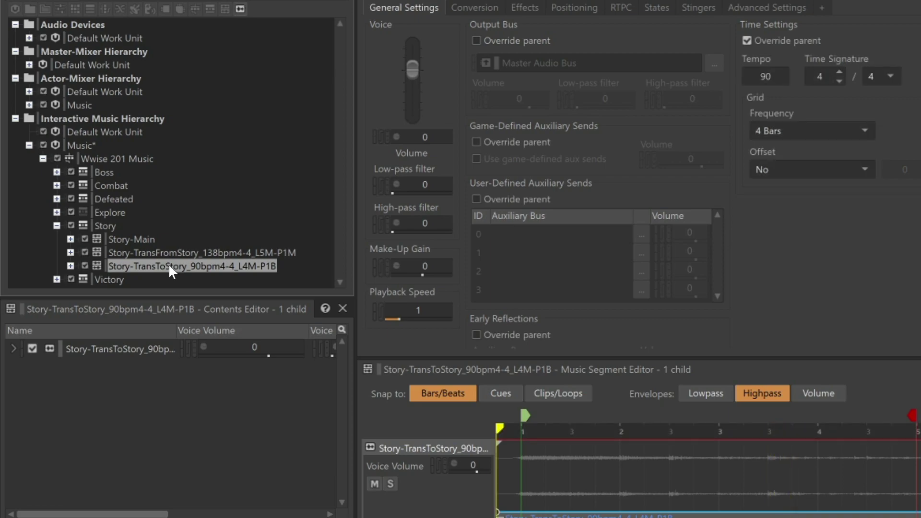
Add a Wwise 201 Music transition from Explore to Story that exits the source at Next Bar.
left_click(115, 184)
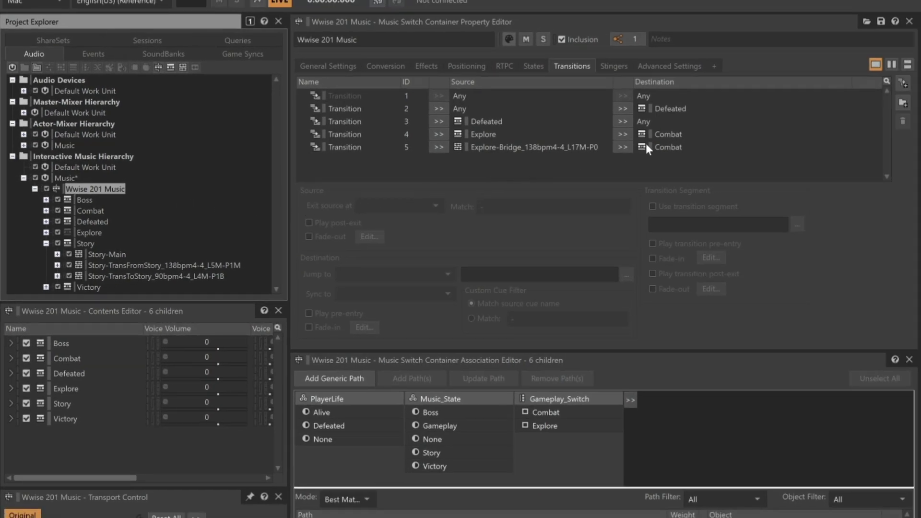
left_click(901, 84)
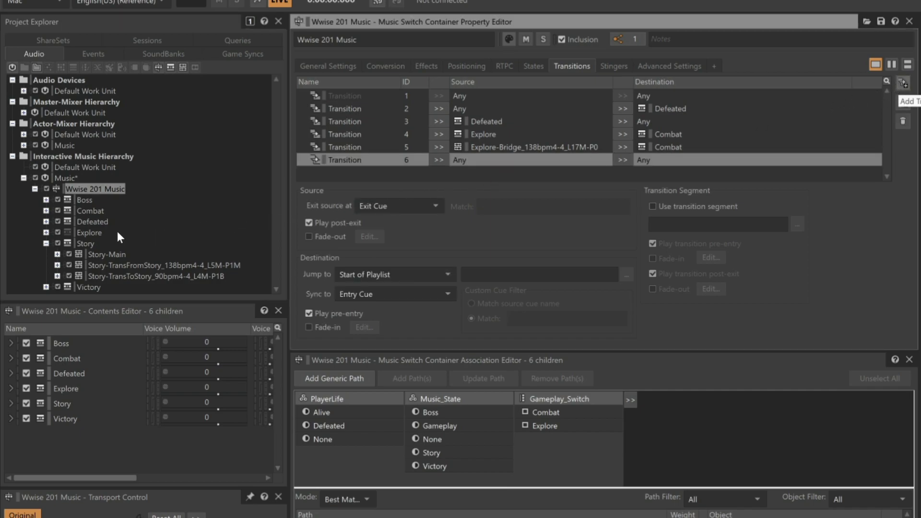
left_click_drag(84, 234, 479, 166)
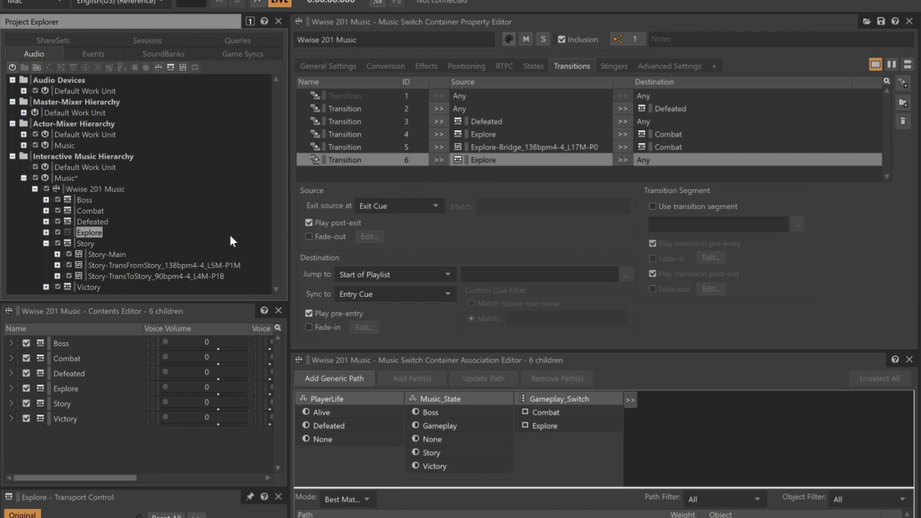
left_click_drag(91, 244, 649, 163)
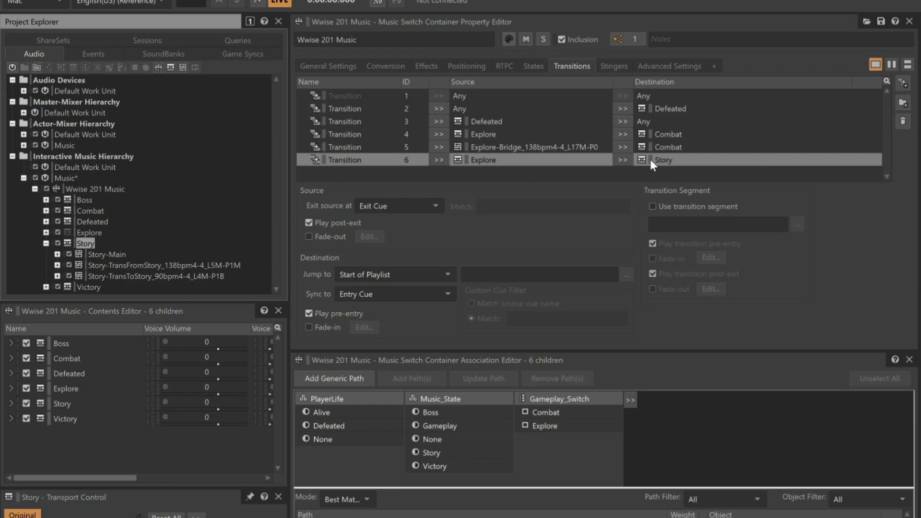
left_click(429, 205)
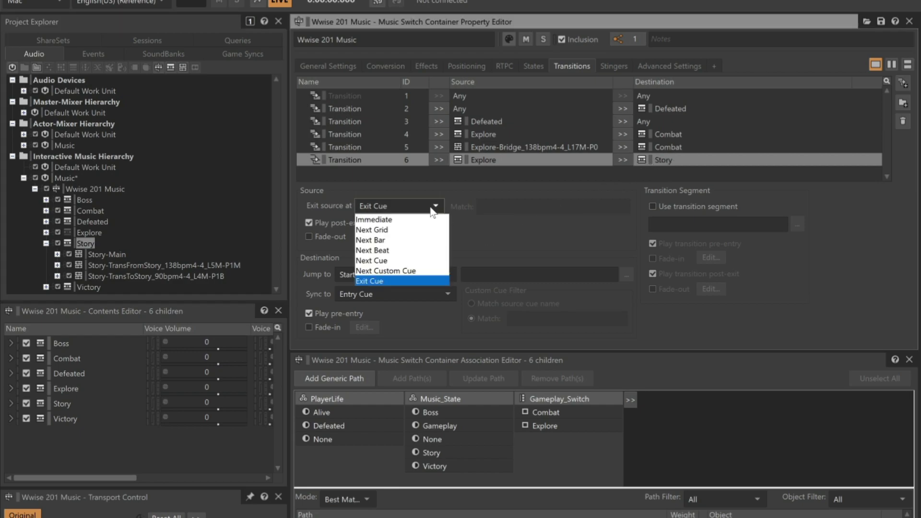
left_click(378, 240)
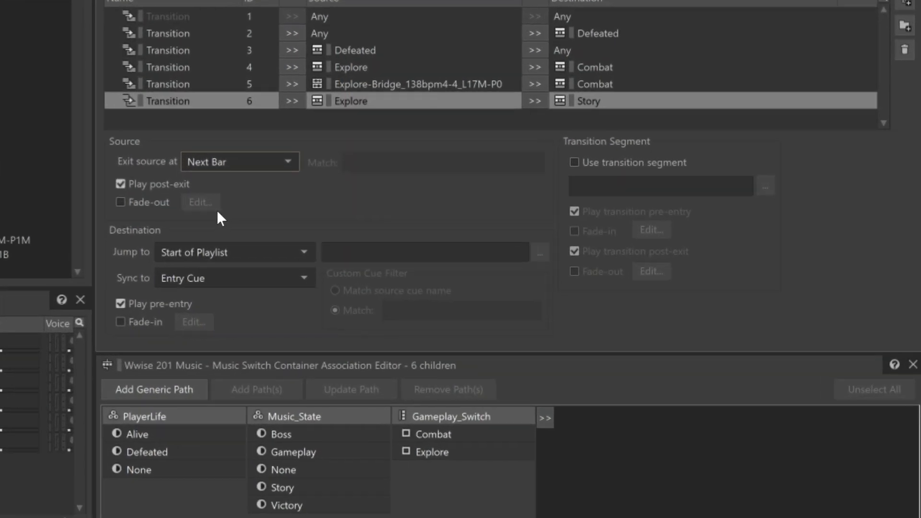
Enable a transition segment and choose Music > Wwise 201 Music > Story > Story-TransToStory_90bpm4-4_L4M-P1B.
left_click(519, 131)
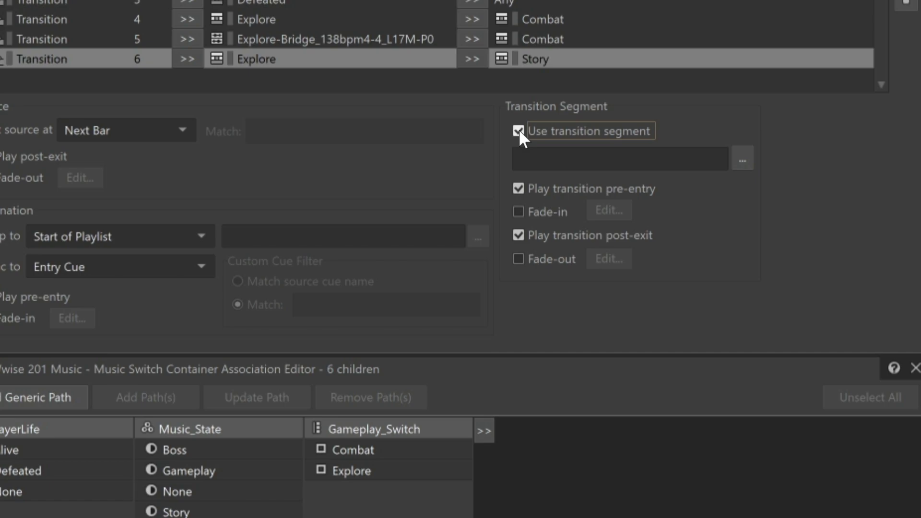
left_click(741, 160)
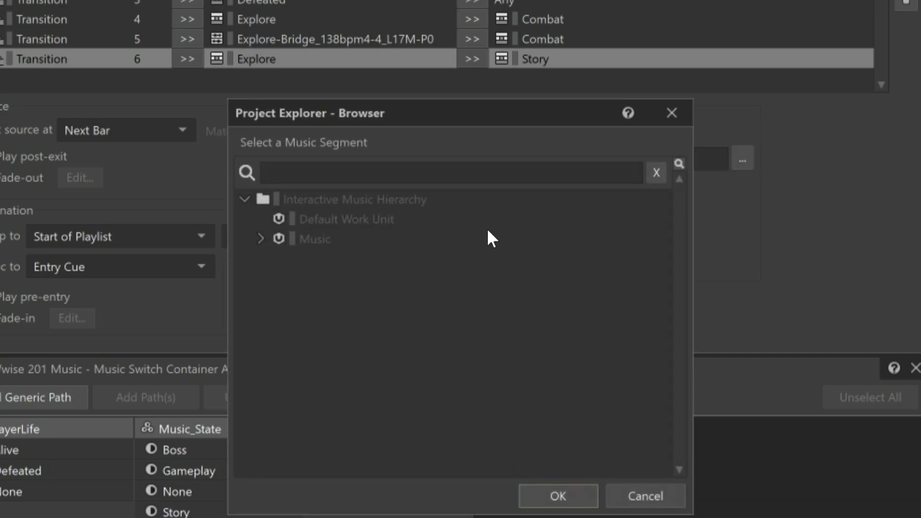
left_click(260, 239)
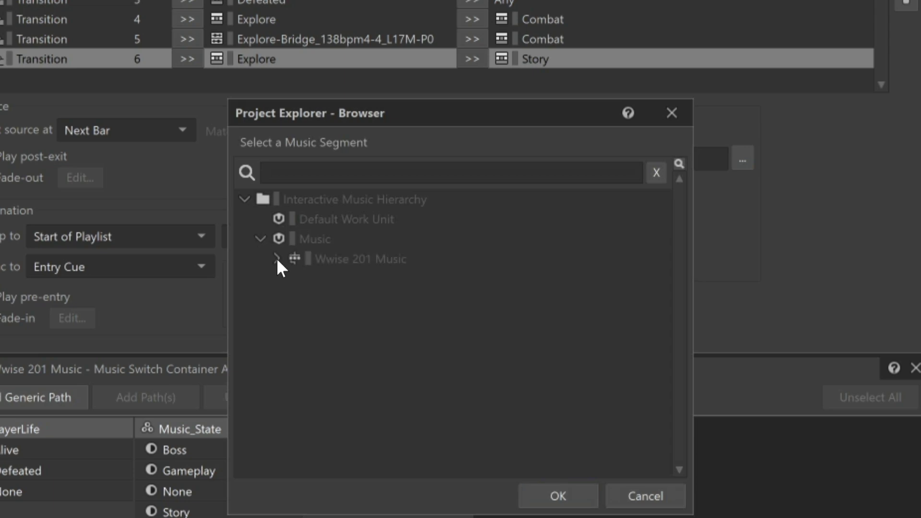
left_click(277, 259)
left_click(292, 358)
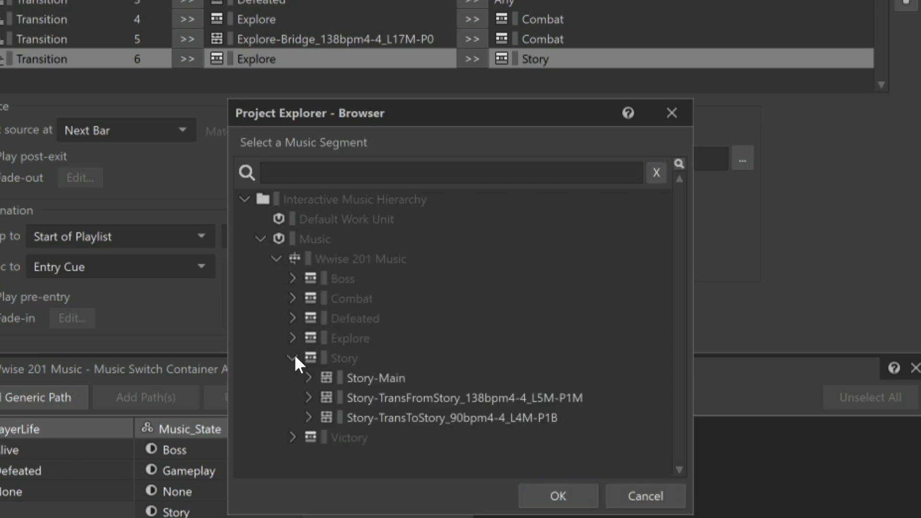
left_click(430, 418)
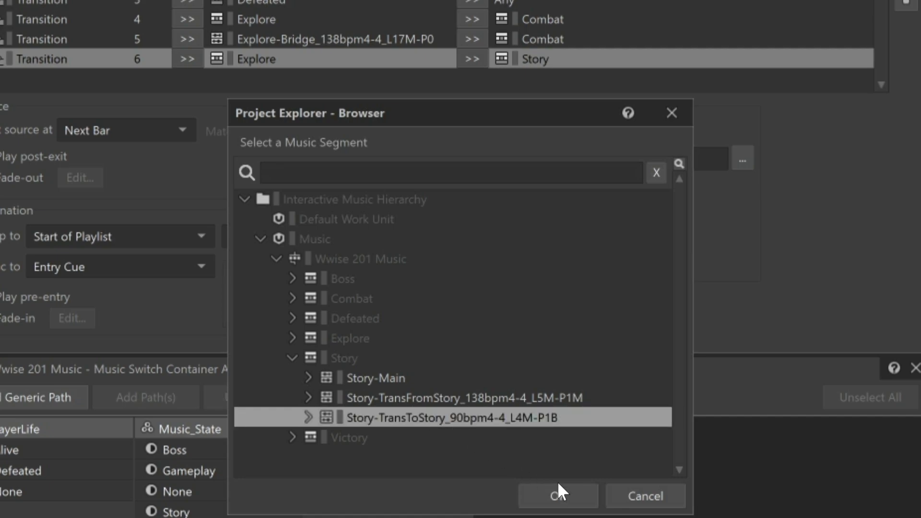
left_click(576, 492)
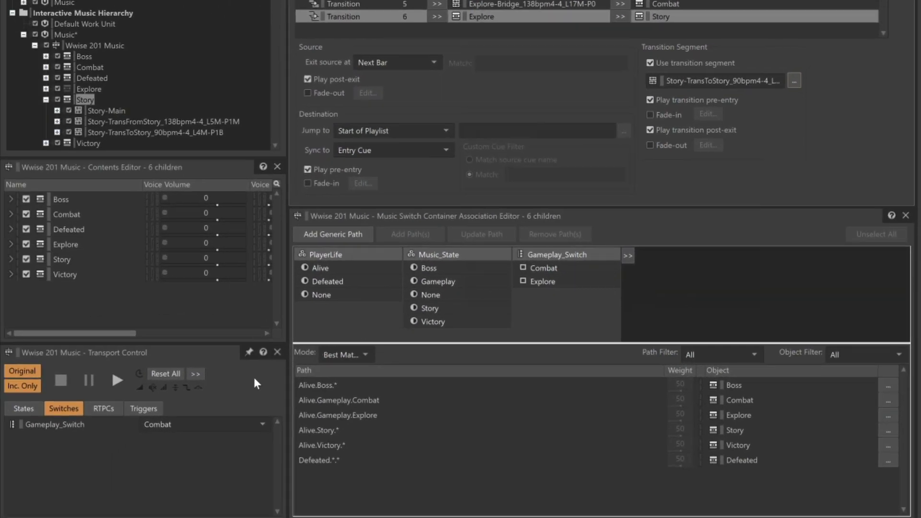
Play the container with Gameplay_Switch at Explore, then switch Music_State to Story.
left_click(215, 420)
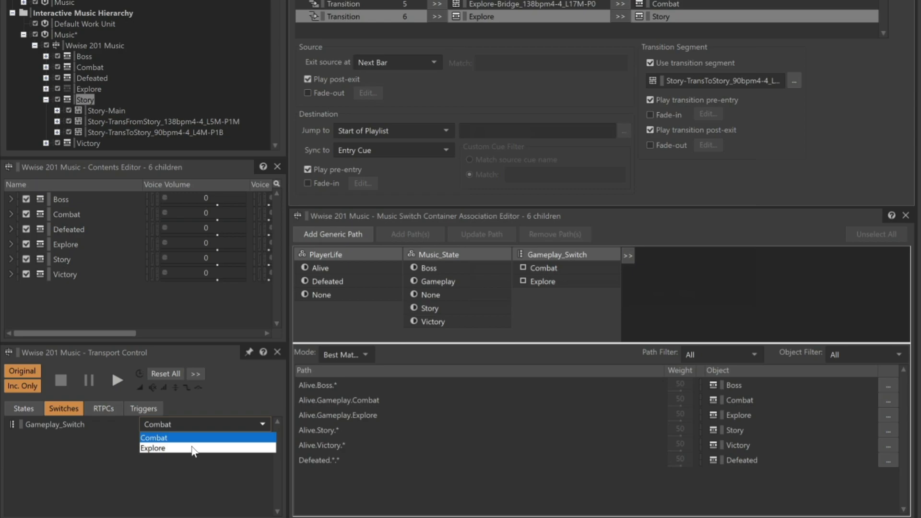
left_click(193, 448)
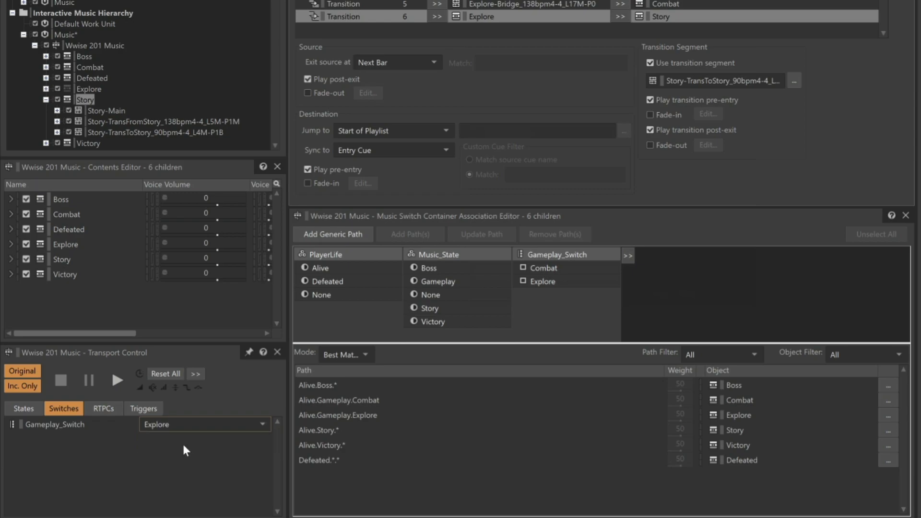
left_click(34, 409)
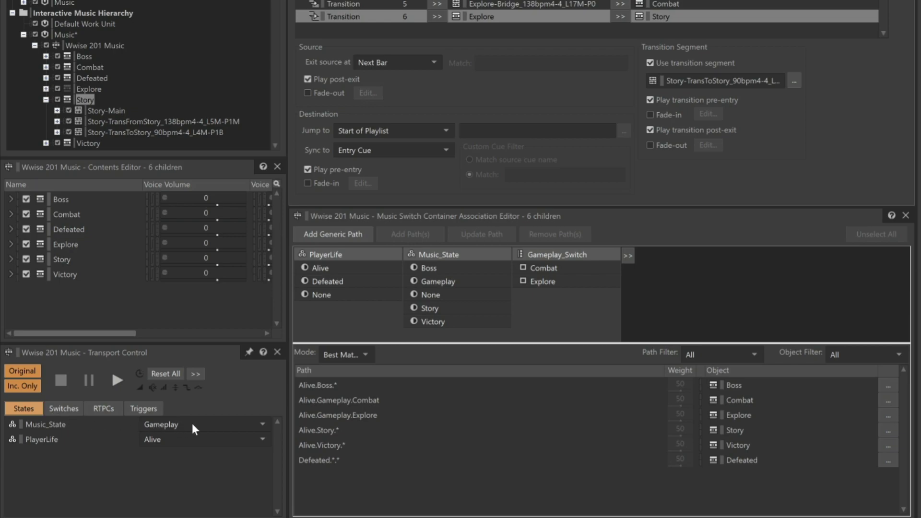
left_click(117, 380)
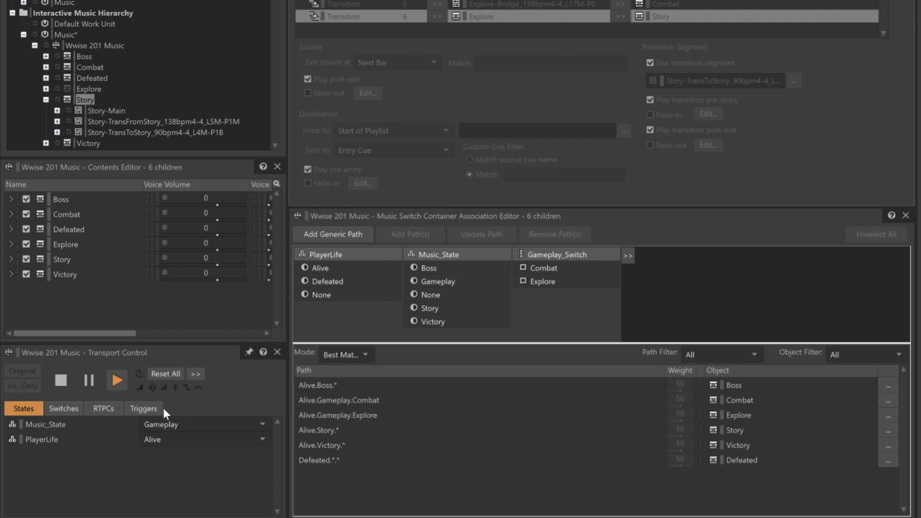
left_click(188, 425)
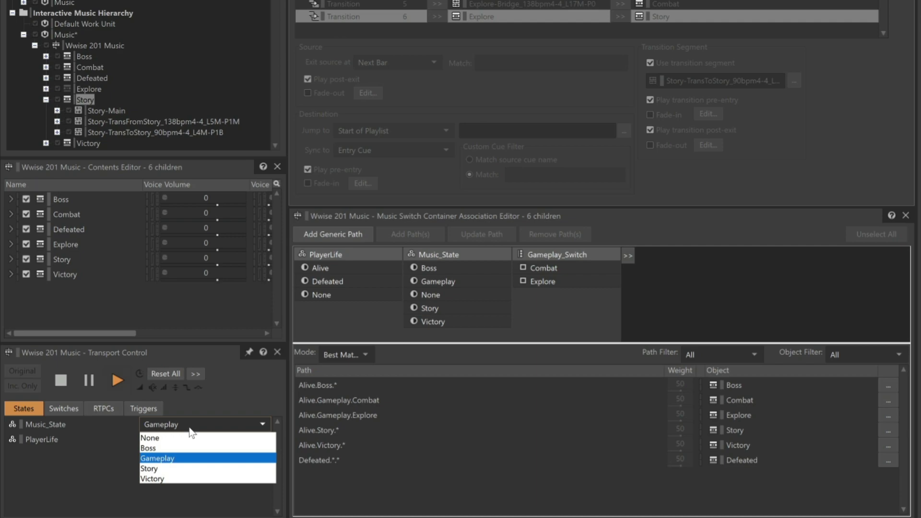
left_click(152, 469)
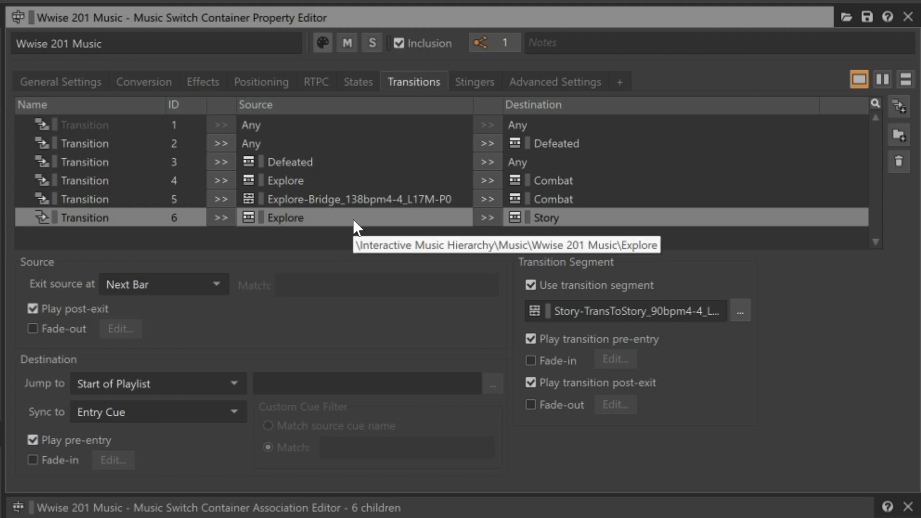
Drag the Explore-to-Story rule up from position 6 to position 3.
mouse_move(356, 226)
left_mouse_down()
mouse_move(353, 190)
mouse_move(329, 165)
left_mouse_up()
left_click_drag(328, 155, 328, 154)
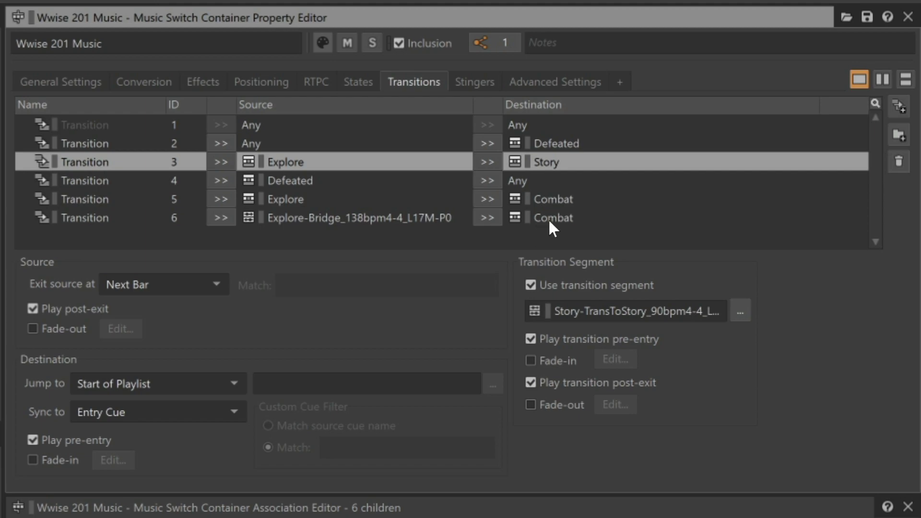
Create a Group holding the Explore-to-Story rule, move it up after Any-to-Defeated, and expand it.
left_click(895, 137)
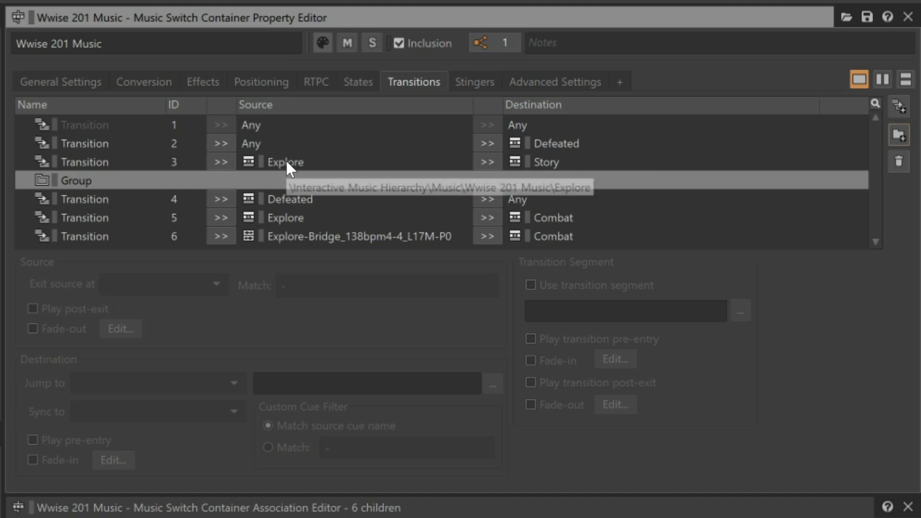
mouse_move(286, 160)
left_mouse_down()
mouse_move(292, 186)
mouse_move(269, 166)
mouse_move(277, 167)
left_mouse_up()
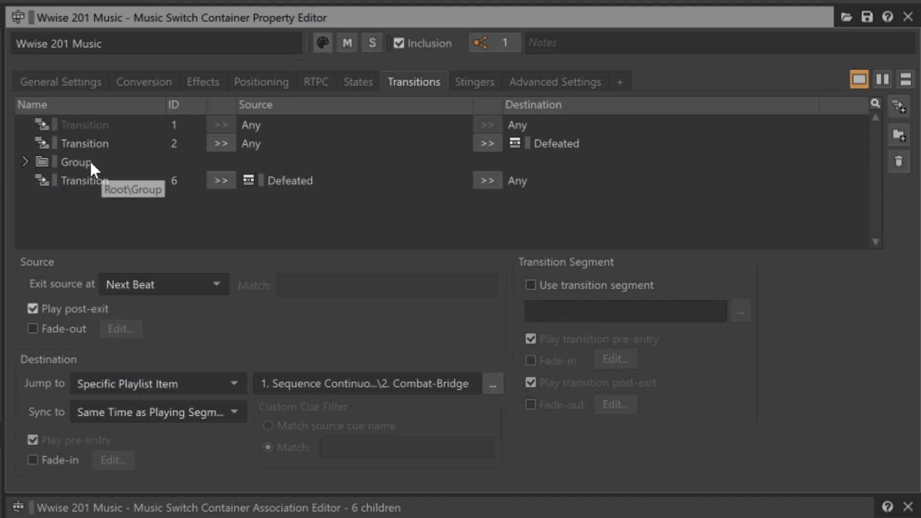
left_click_drag(85, 160, 114, 134)
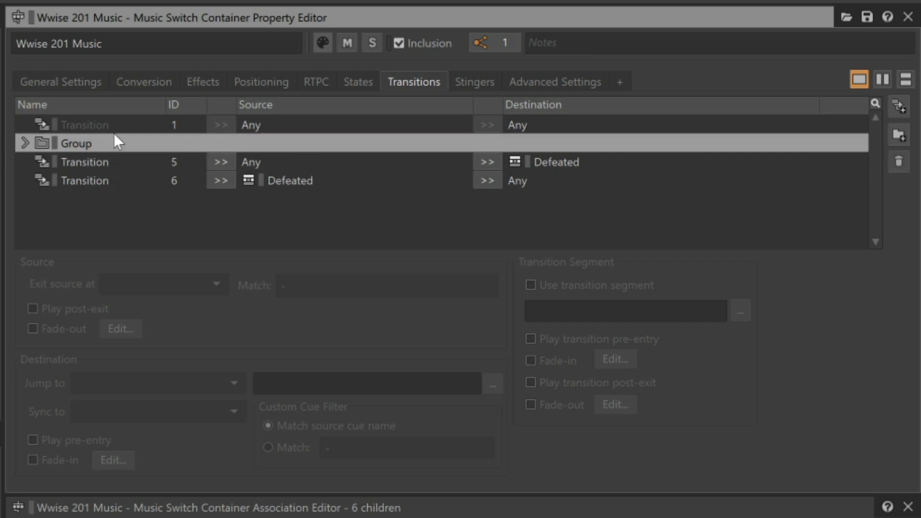
left_click(25, 142)
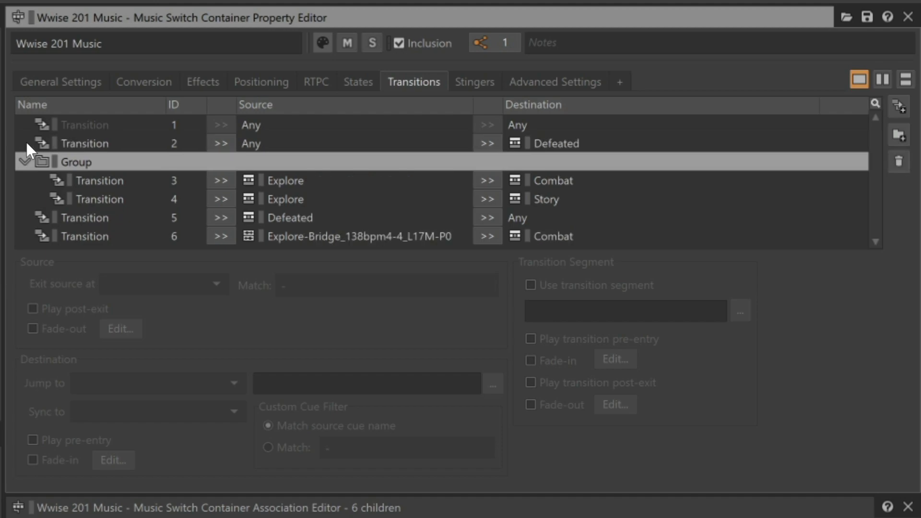
Delete the Group, leaving six ungrouped transition rules.
key("Delete")
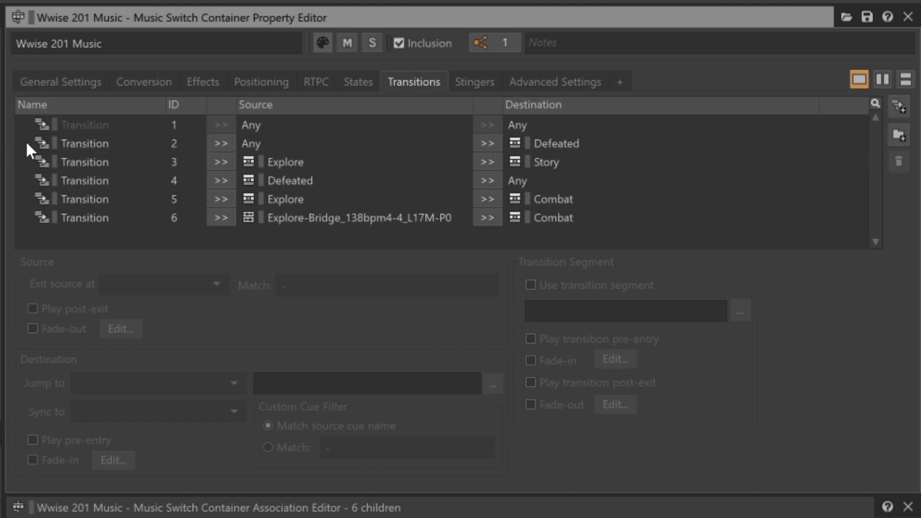